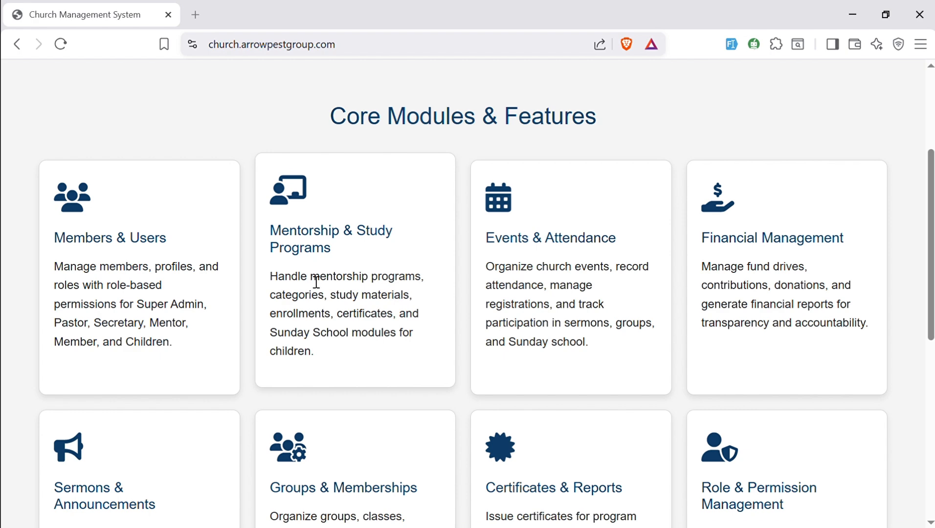
Review the Core Modules & Features cards on the landing page, from Mentorship & Study Programs to Role & Permission Management.
left_click_drag(312, 278, 398, 323)
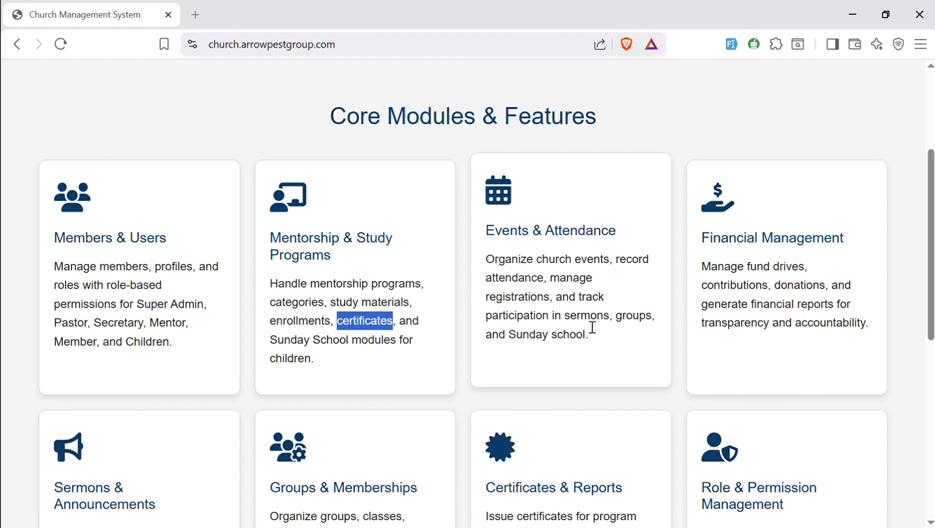
left_click_drag(566, 325, 597, 325)
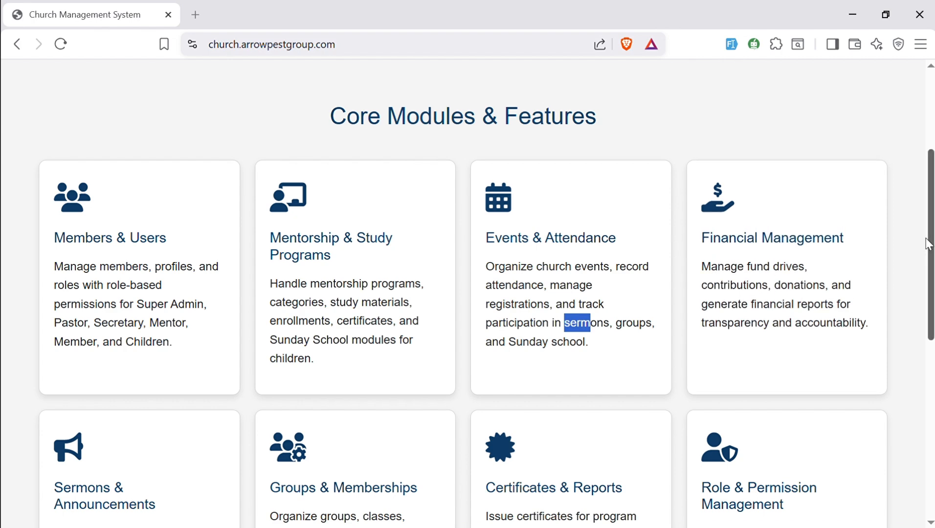
scroll(929, 243, "down", 5)
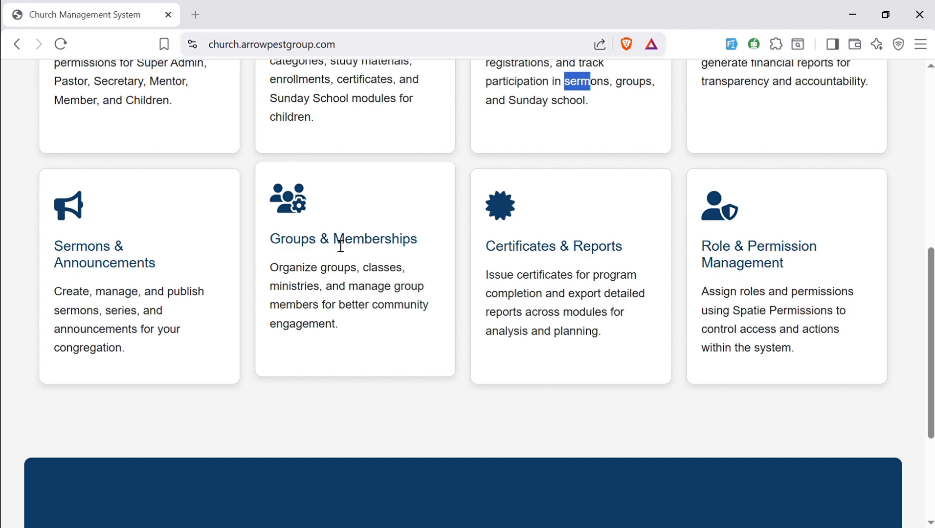
left_click_drag(341, 247, 424, 248)
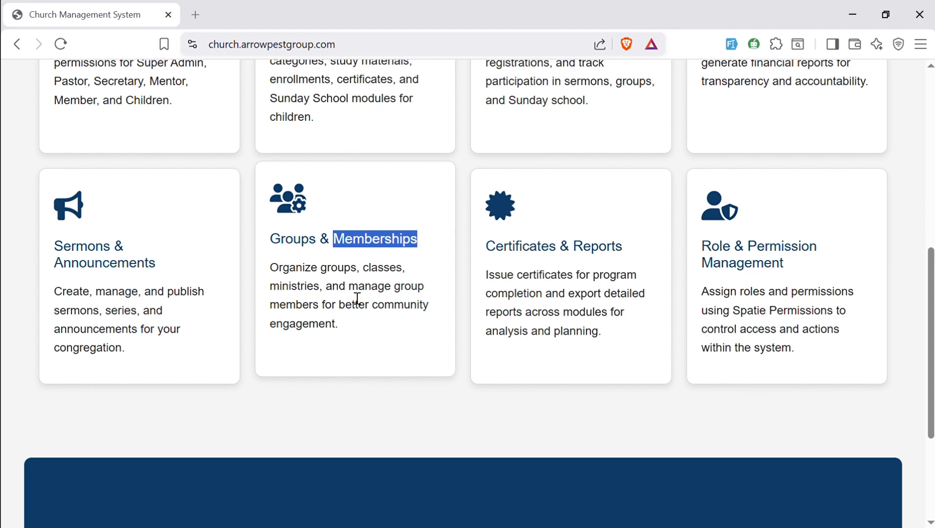
left_click_drag(627, 245, 482, 259)
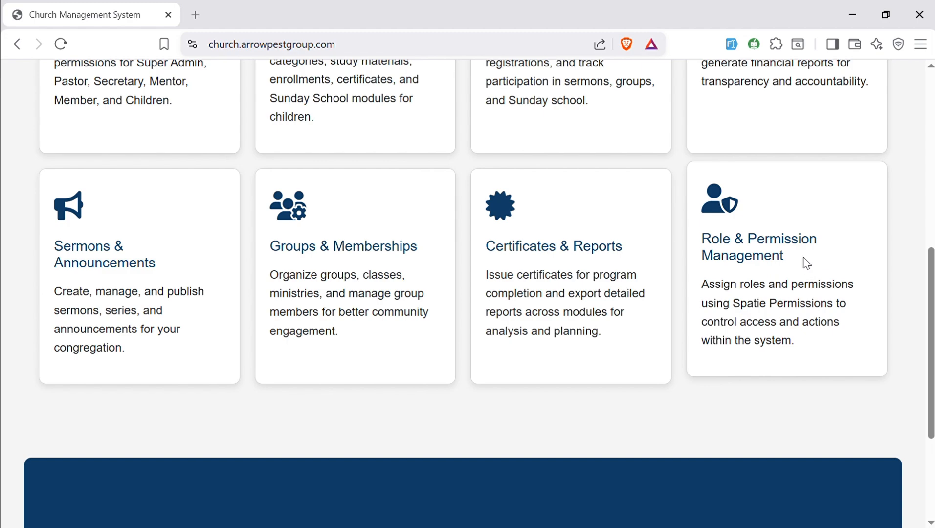
left_click_drag(804, 261, 718, 246)
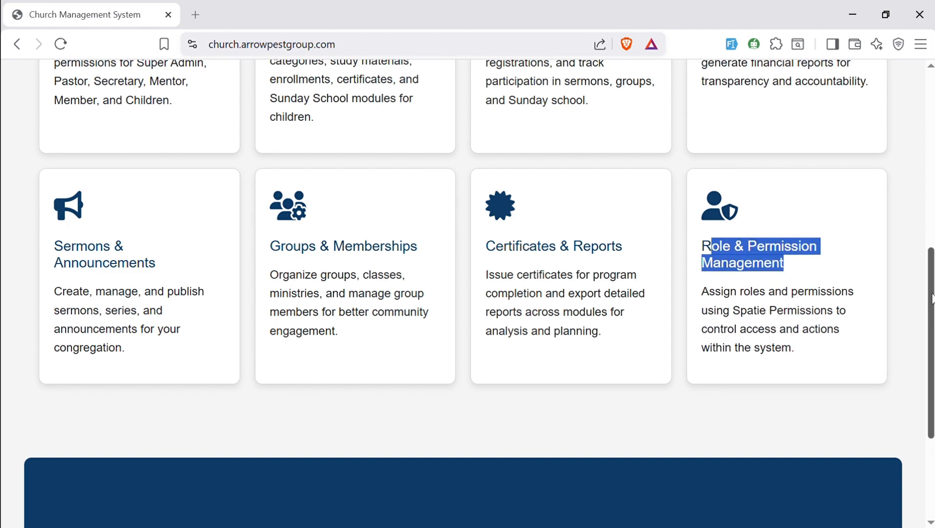
Get started from the landing page in the Admin role and sign in with the prefilled credentials.
left_click_drag(932, 299, 932, 122)
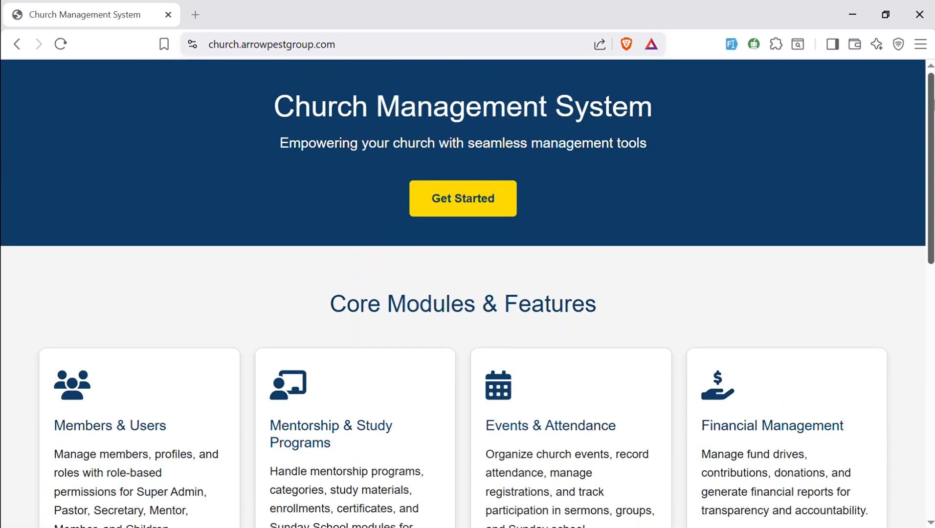
left_click(462, 208)
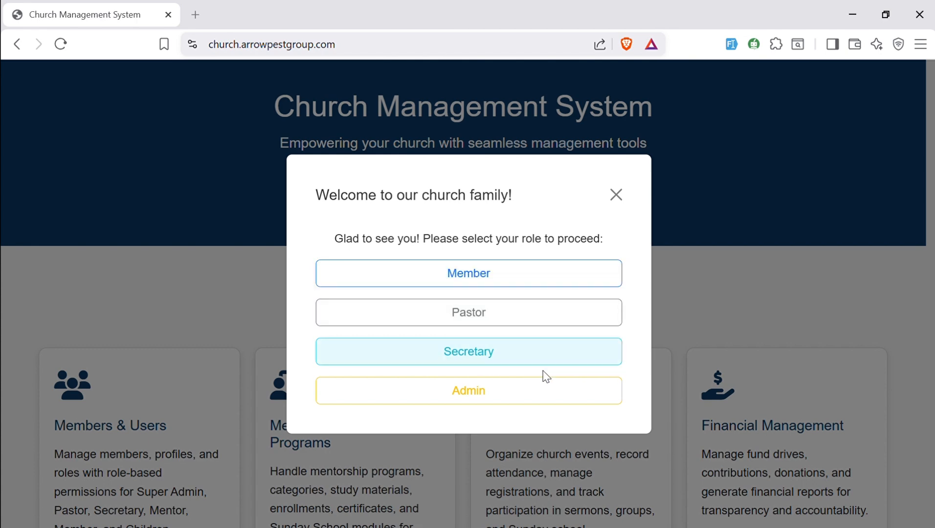
left_click(492, 400)
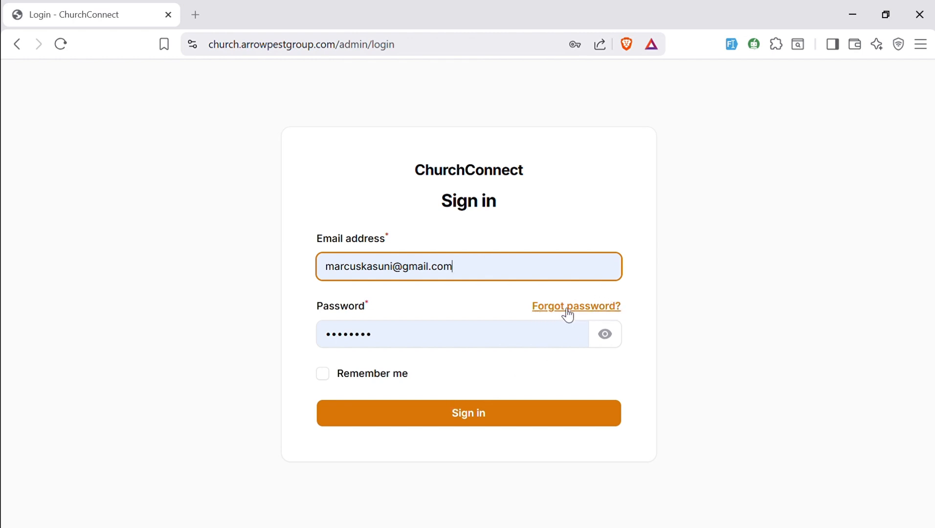
left_click(456, 418)
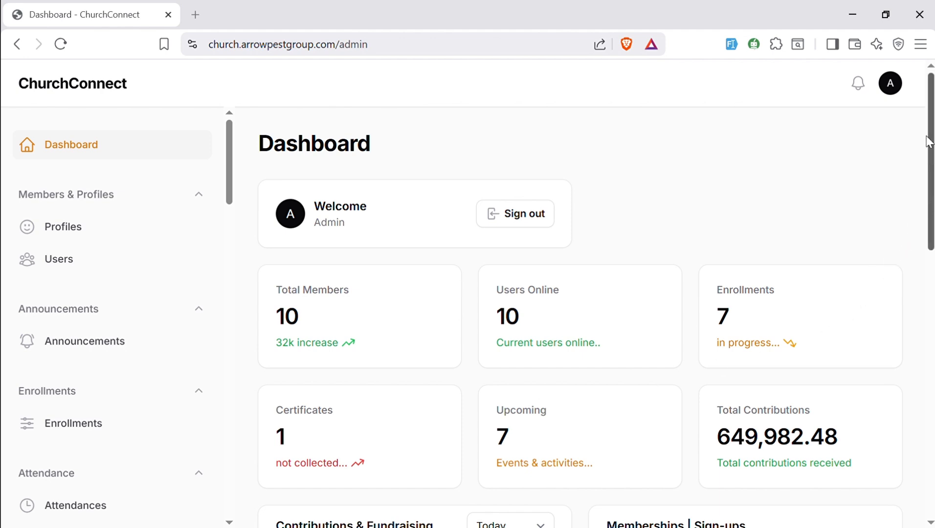
Switch the admin interface to the dark theme.
left_click(891, 84)
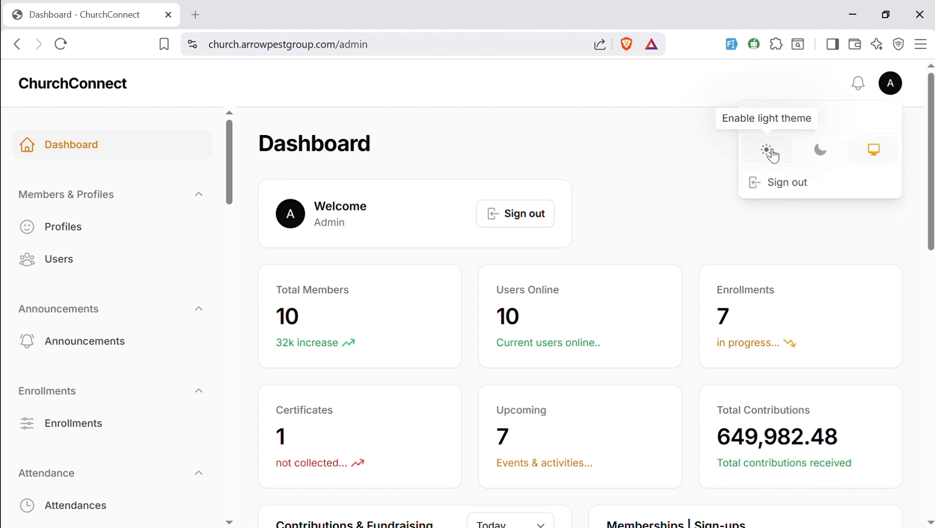
left_click(822, 151)
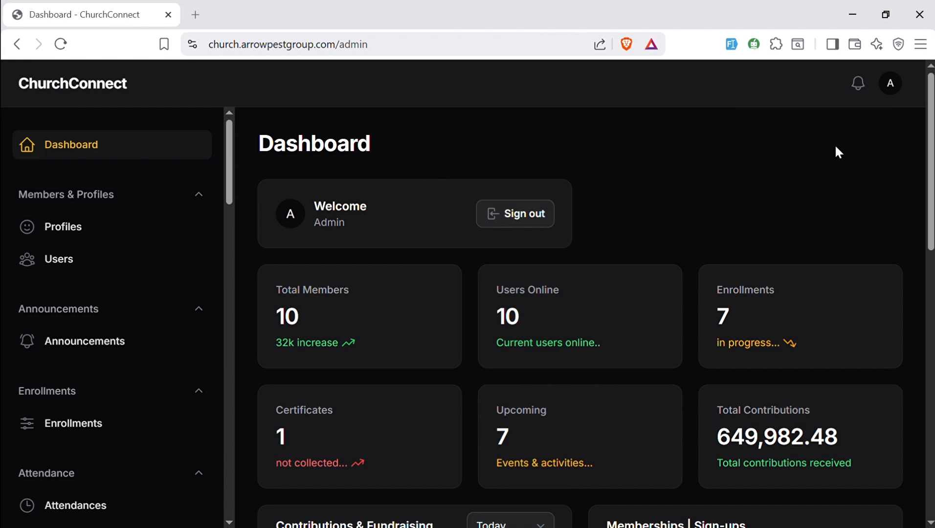
Examine the dashboard's summary cards for members, enrollments, certificates, upcoming events and contributions, plus the Contributions & Fundraising chart.
left_click_drag(930, 190, 933, 223)
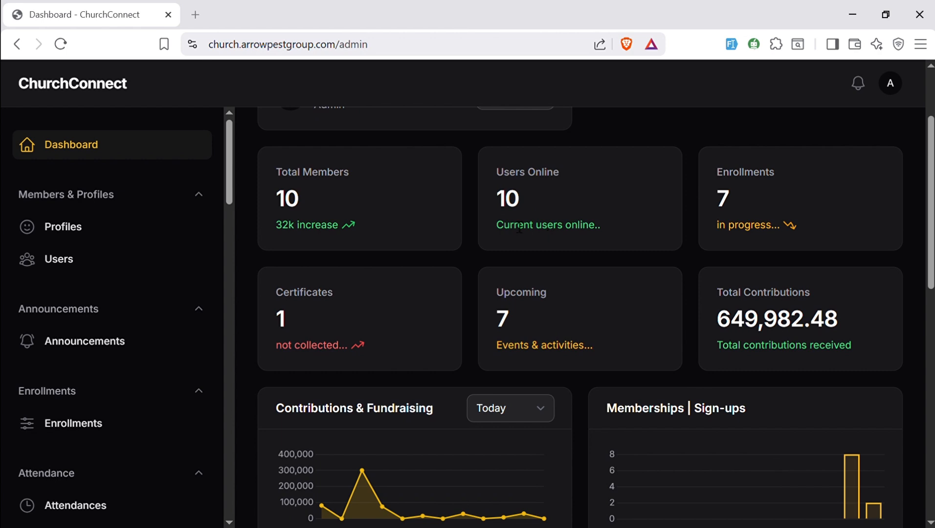
left_click_drag(284, 199, 345, 225)
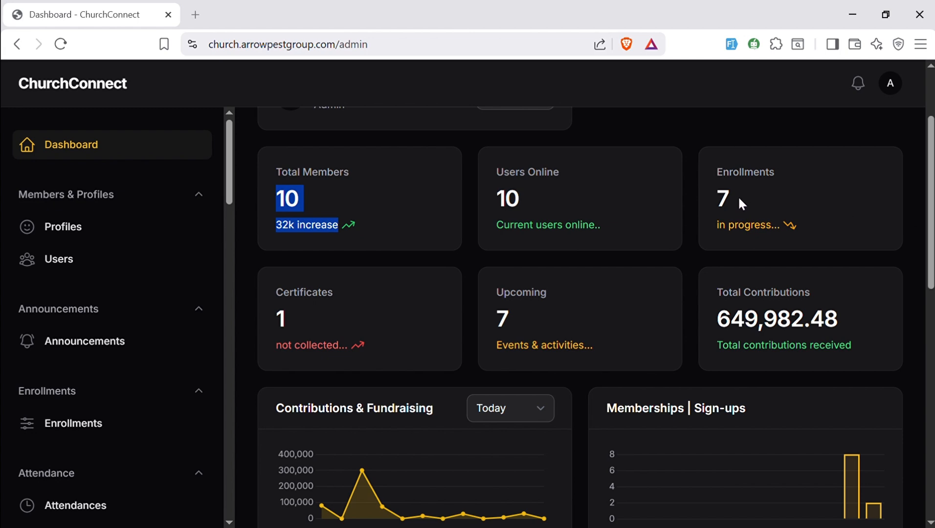
left_click_drag(740, 205, 716, 204)
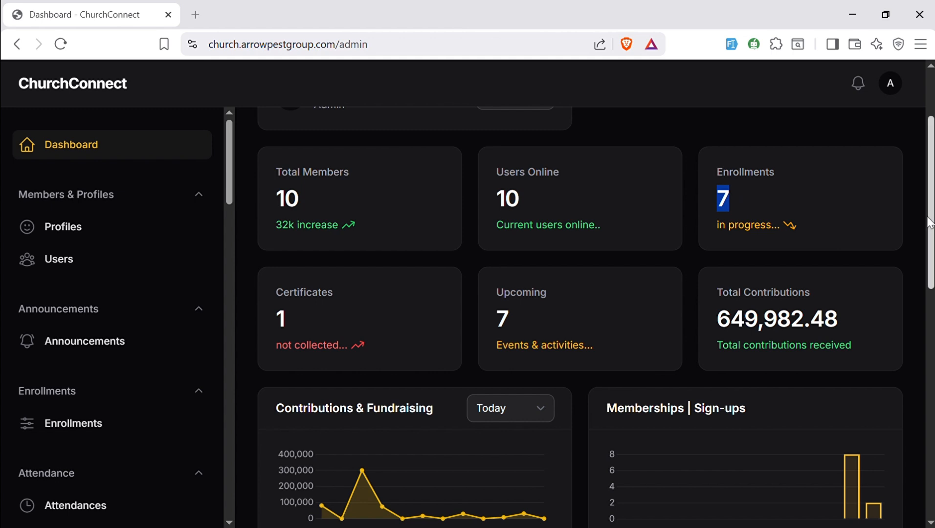
scroll(920, 220, "down", 1)
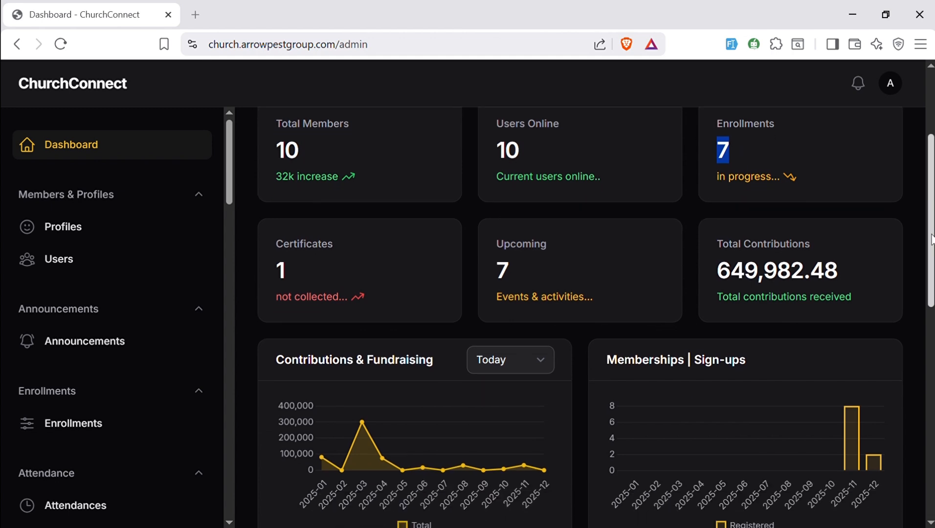
left_click(289, 274)
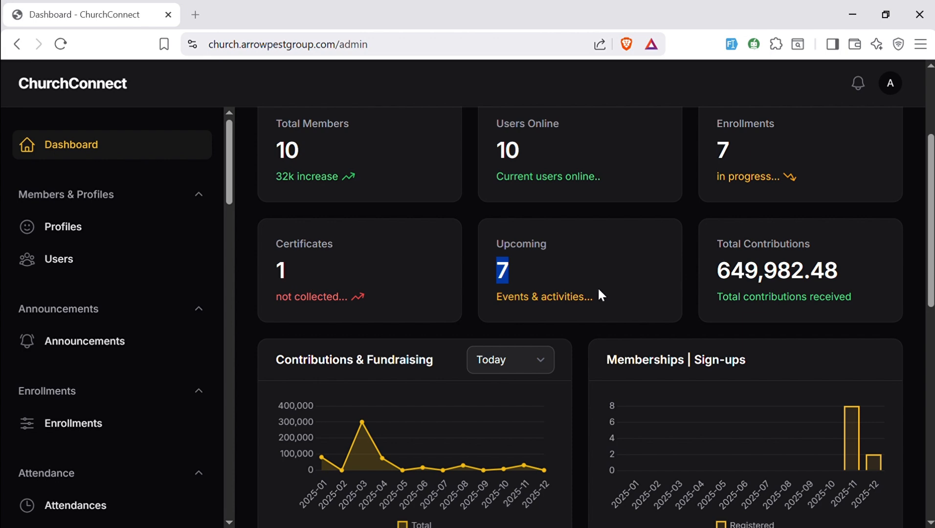
left_click_drag(850, 279, 716, 275)
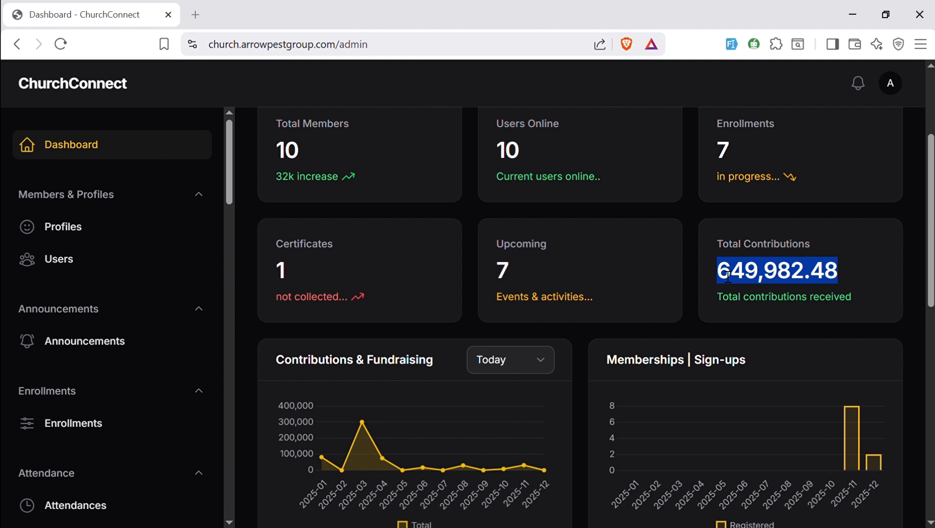
scroll(929, 277, "down", 3)
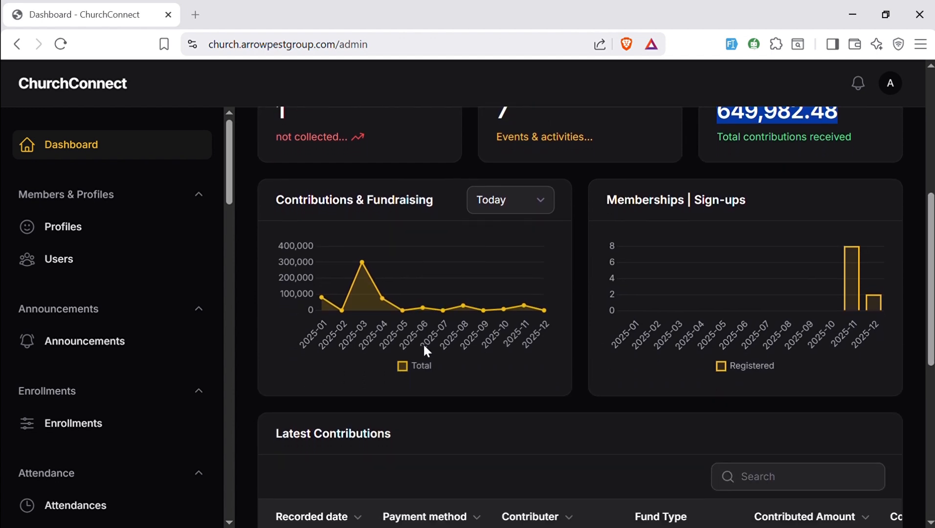
mouse_move(320, 297)
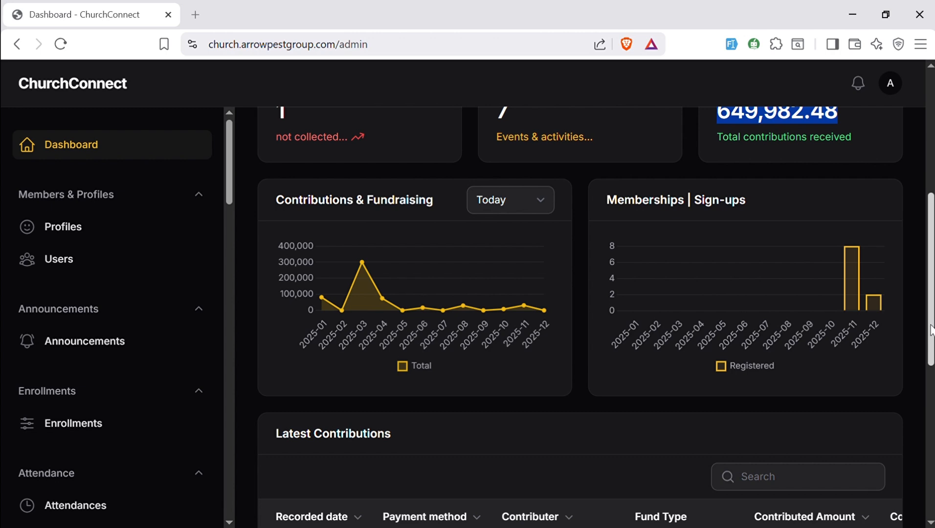
Examine all columns of the dashboard's Latest Contributions table, including Contribution Date.
left_click_drag(932, 330, 924, 432)
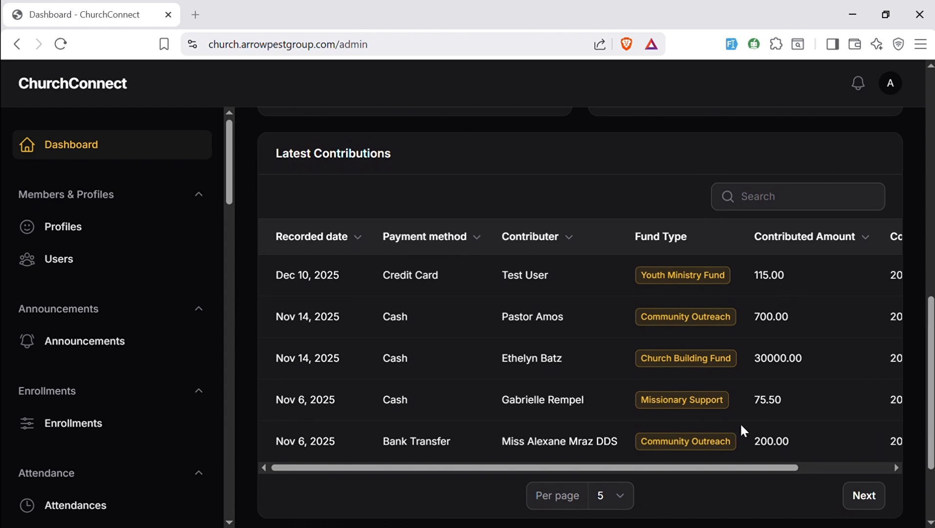
left_click_drag(693, 468, 808, 451)
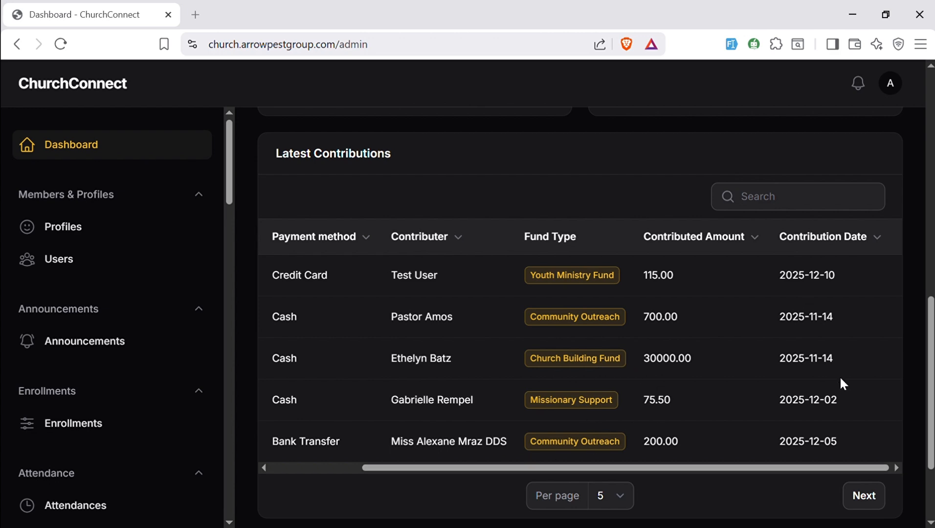
left_click_drag(493, 464, 355, 461)
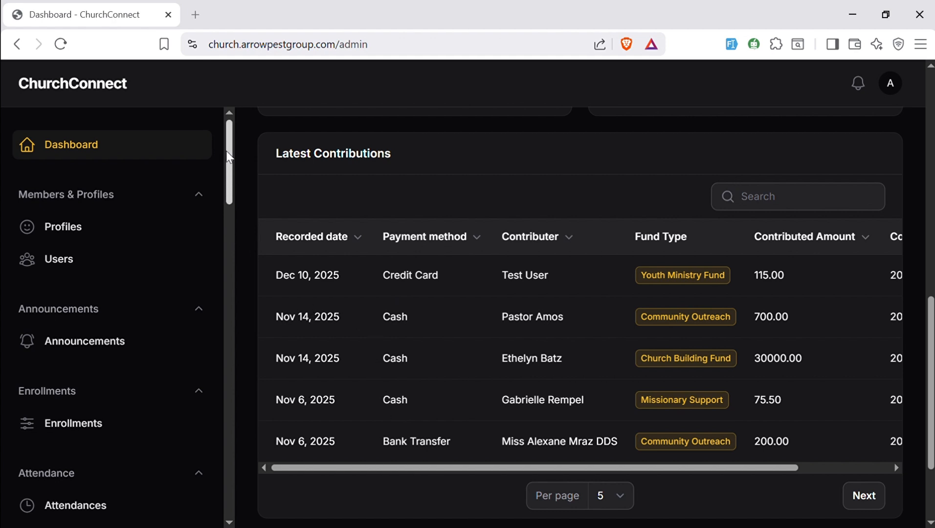
Open the second user in the Users list for editing, view the available role options, and cancel without saving.
left_click(57, 267)
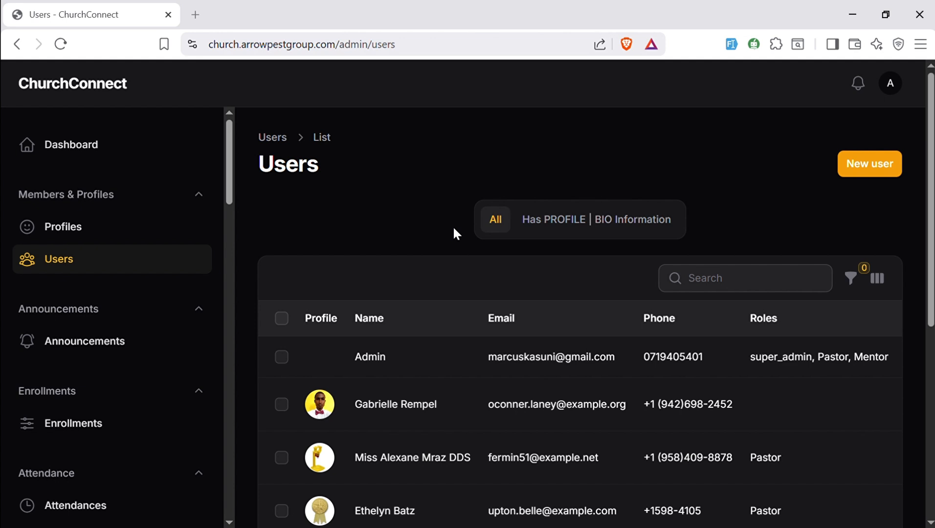
left_click_drag(932, 253, 931, 300)
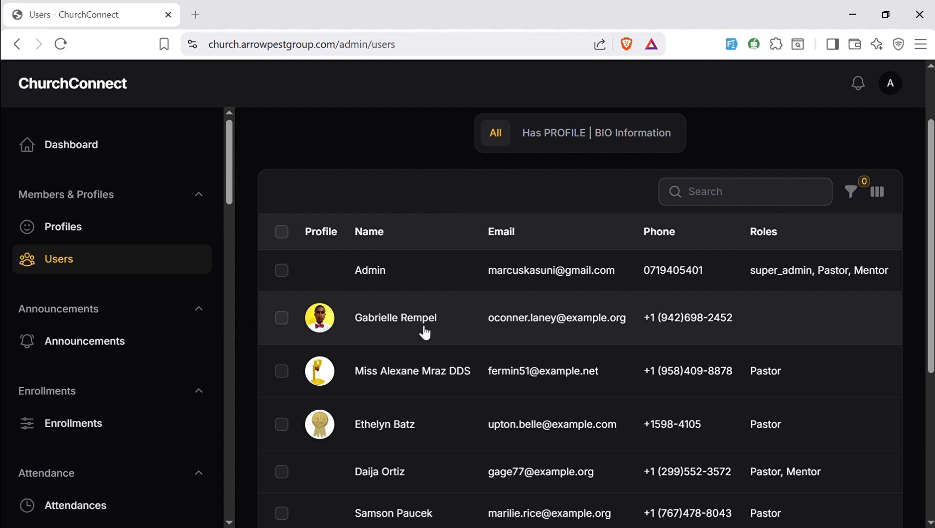
left_click(471, 334)
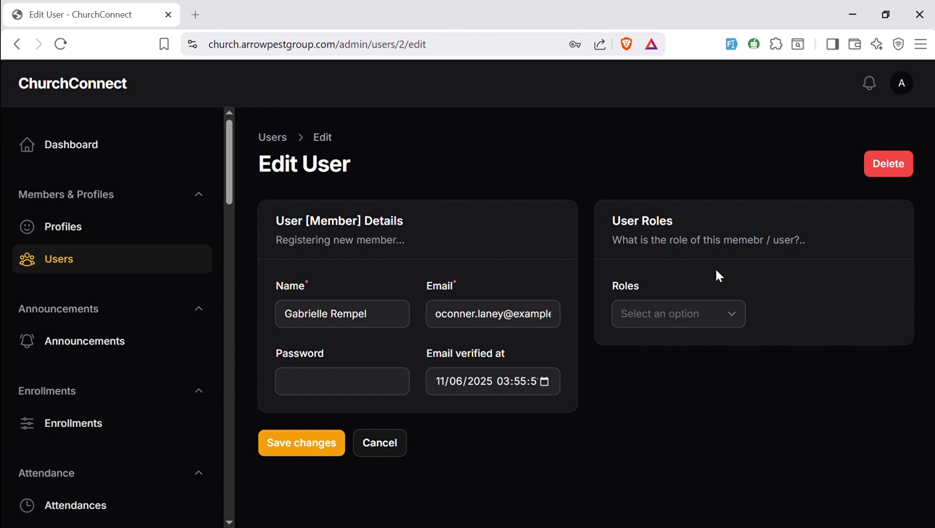
left_click(724, 323)
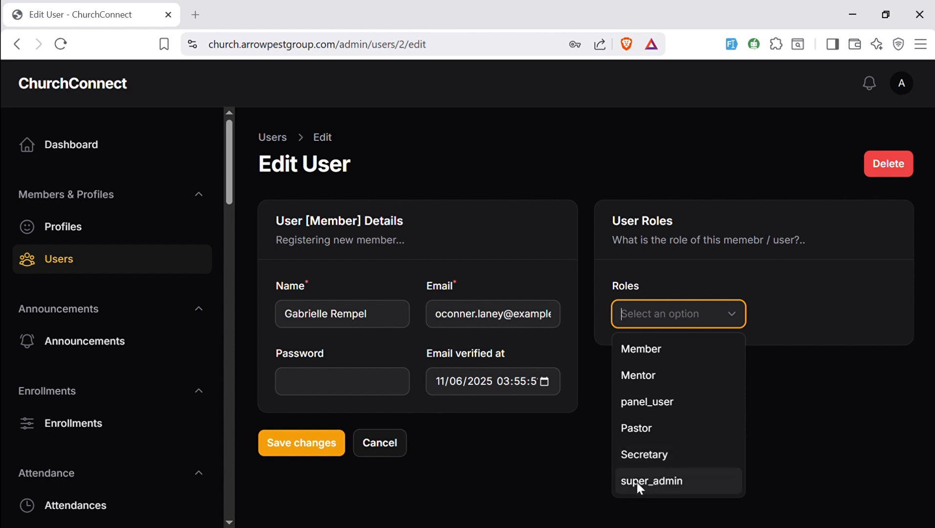
left_click(396, 449)
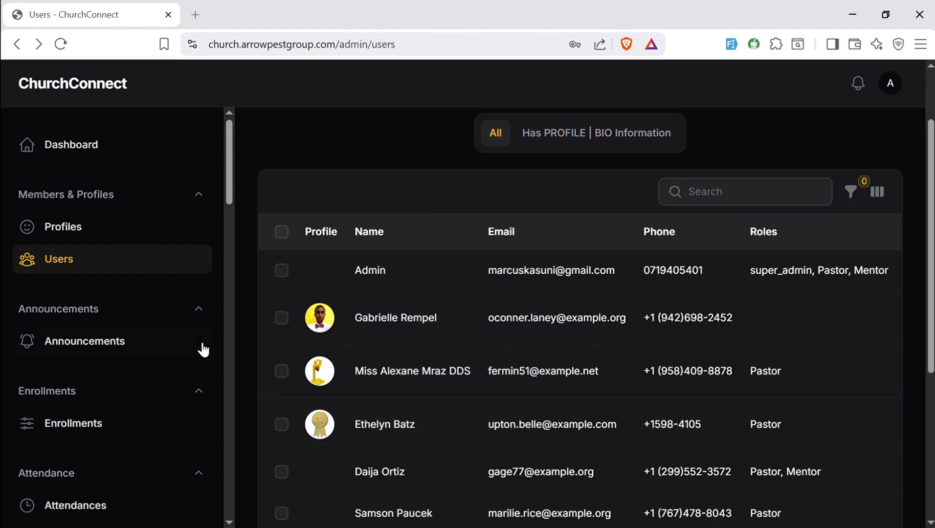
Filter the Users list to Has PROFILE | BIO Information, review the entries, and return to the All view.
left_click(583, 140)
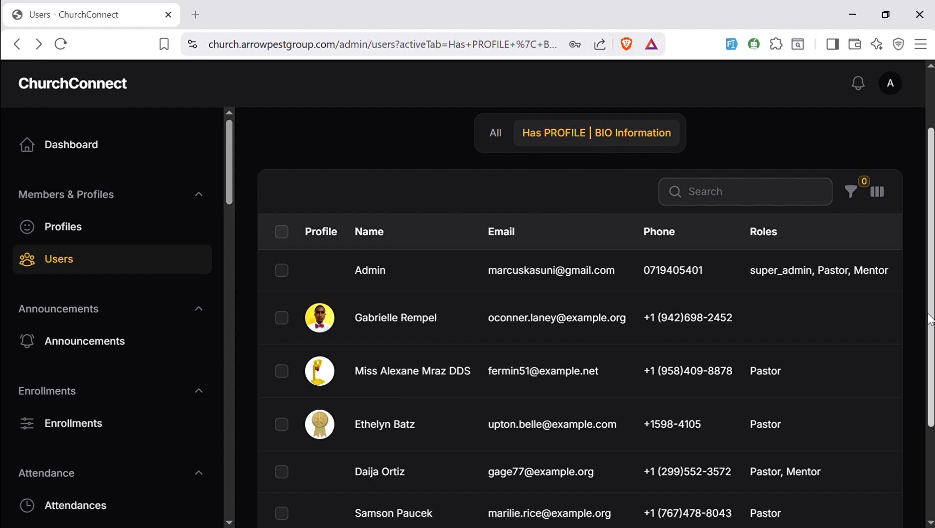
left_click_drag(929, 319, 932, 409)
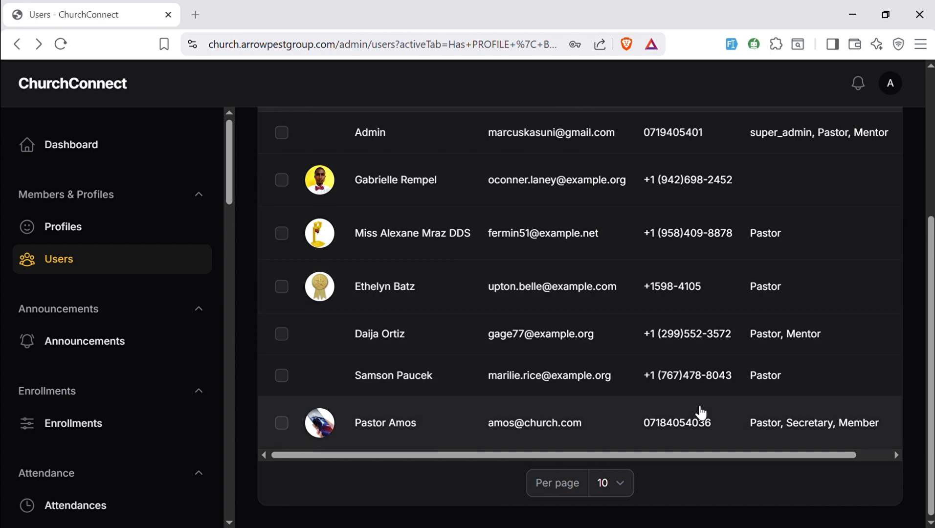
left_click_drag(933, 337, 868, 185)
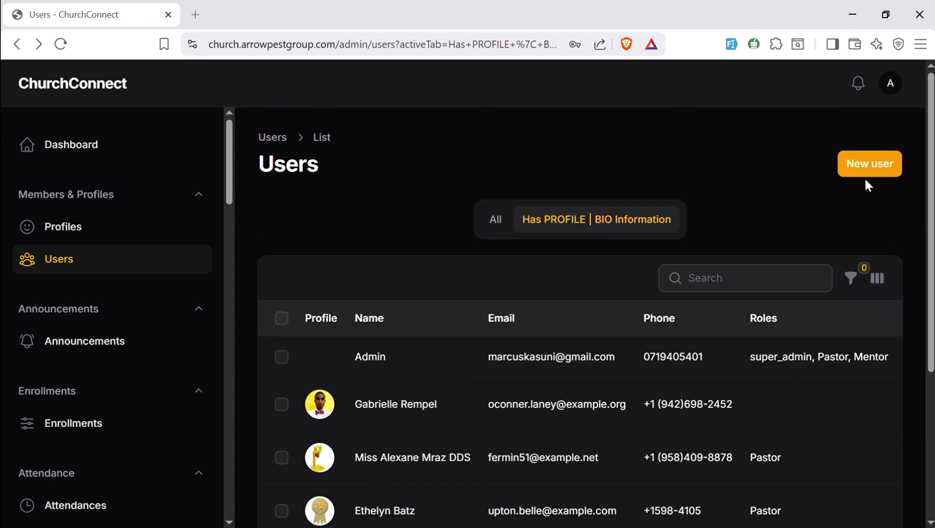
left_click(506, 215)
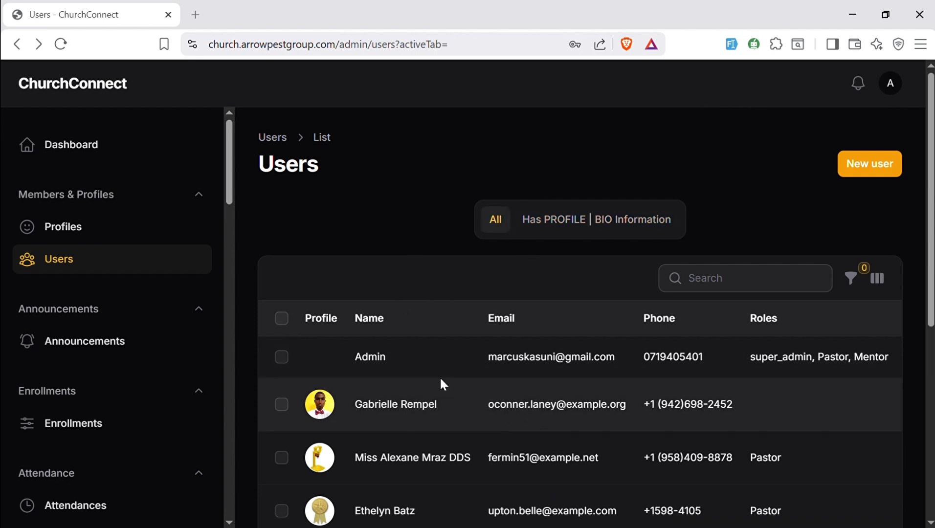
Open the Profiles list and examine its Total, Married, and Divorced & Widowed summary cards.
left_click(94, 226)
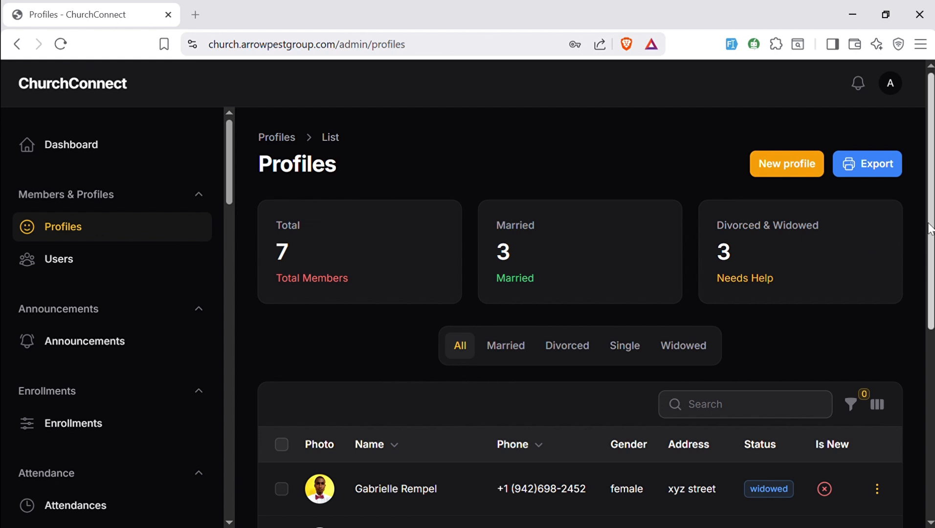
scroll(930, 228, "down", 1)
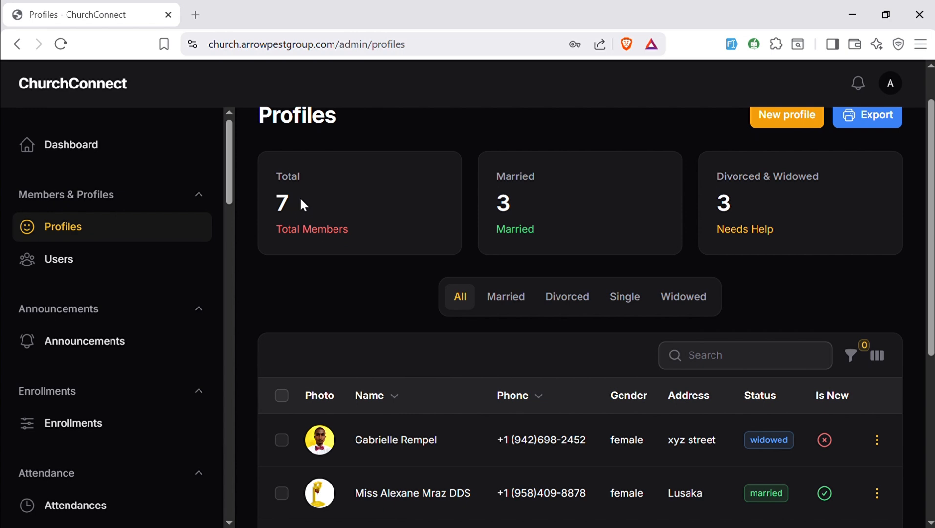
left_click_drag(497, 175, 539, 234)
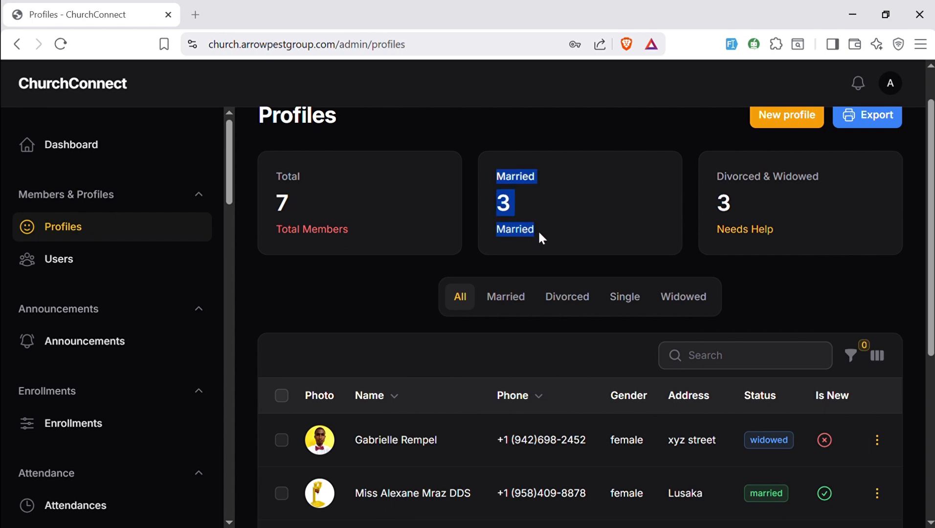
triple_click(782, 226)
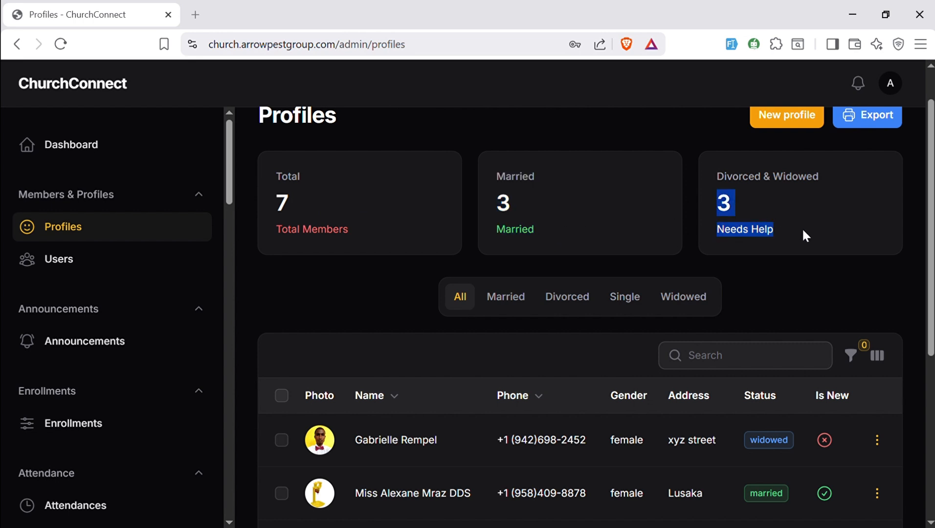
Filter the Profiles list by Married, Divorced, Single and Widowed in turn, and return to the All view.
left_click_drag(932, 257, 932, 314)
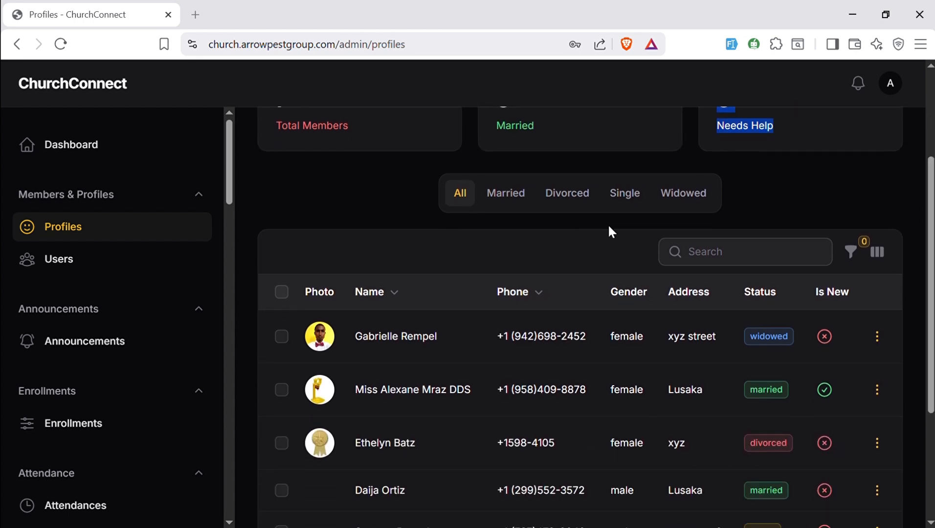
left_click(515, 198)
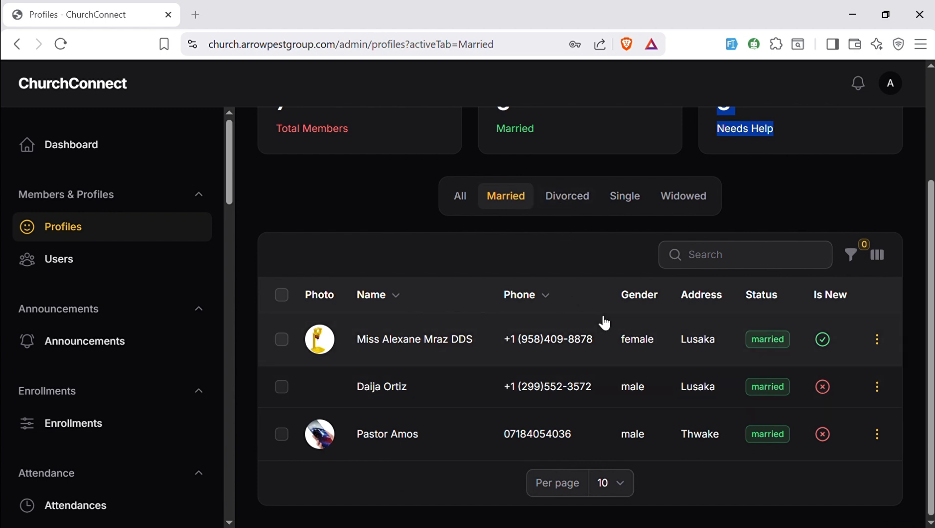
left_click(577, 210)
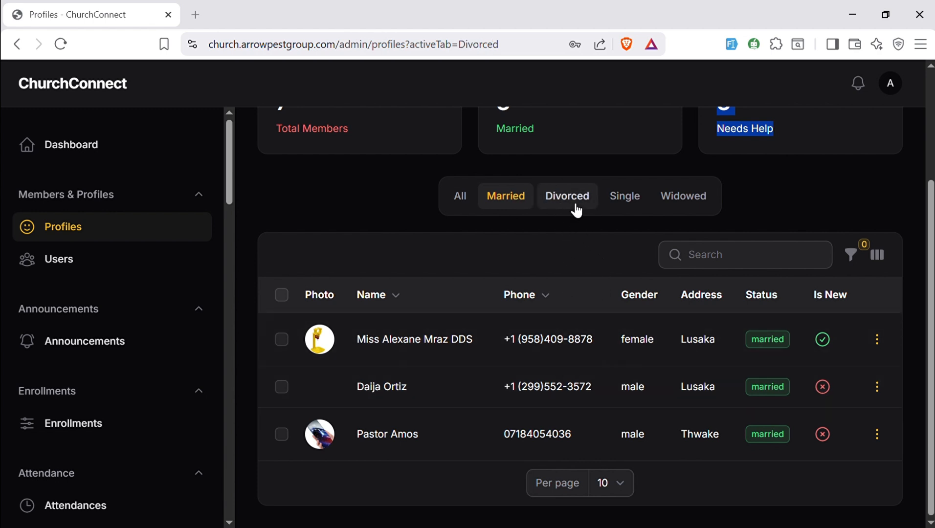
left_click(628, 259)
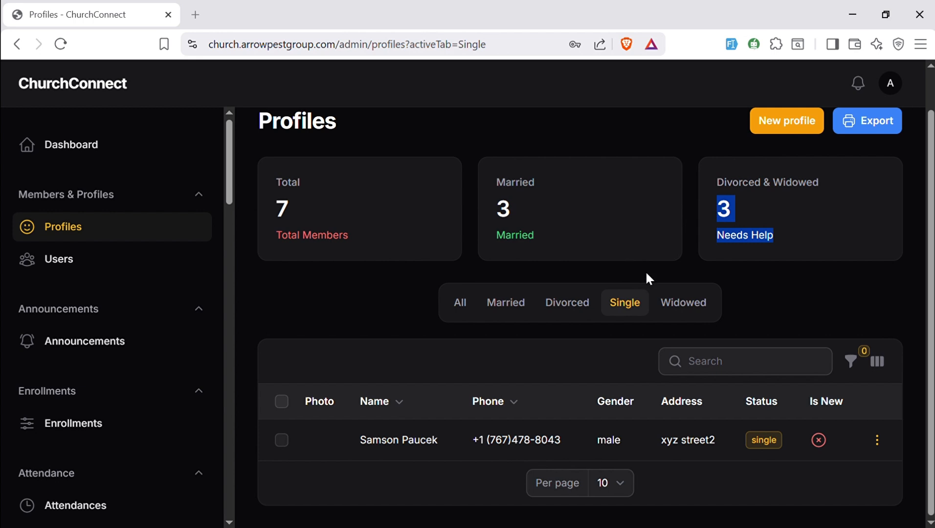
left_click(687, 309)
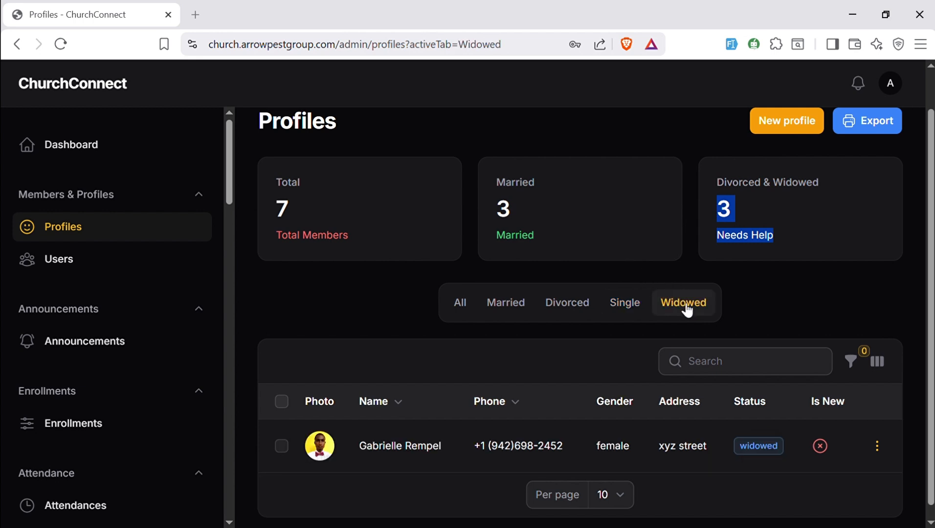
left_click(466, 308)
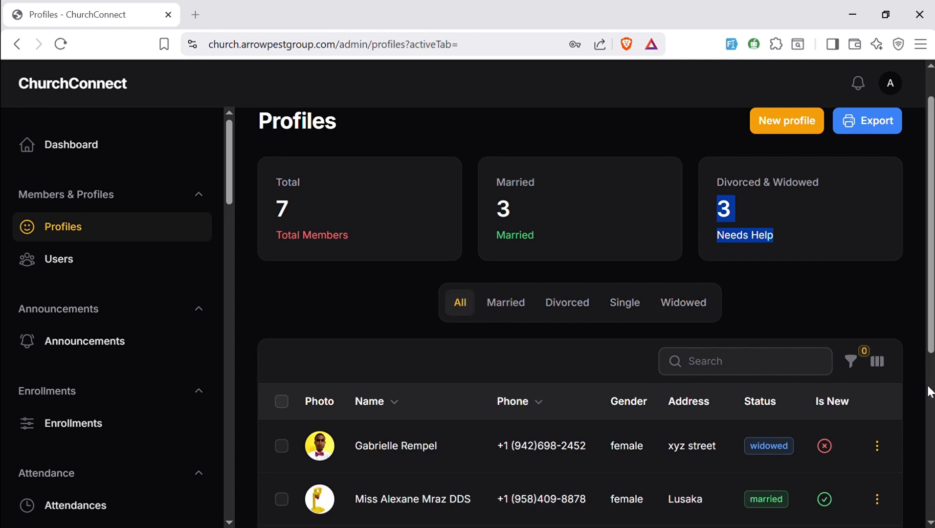
Export the profiles with the preselected columns, download the .csv file, and dismiss the export notification.
scroll(929, 346, "up", 1)
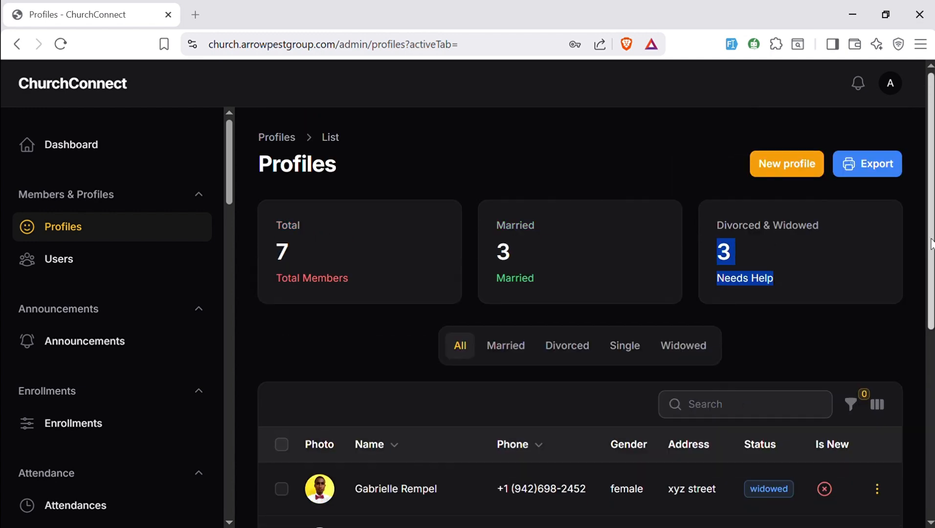
left_click(866, 169)
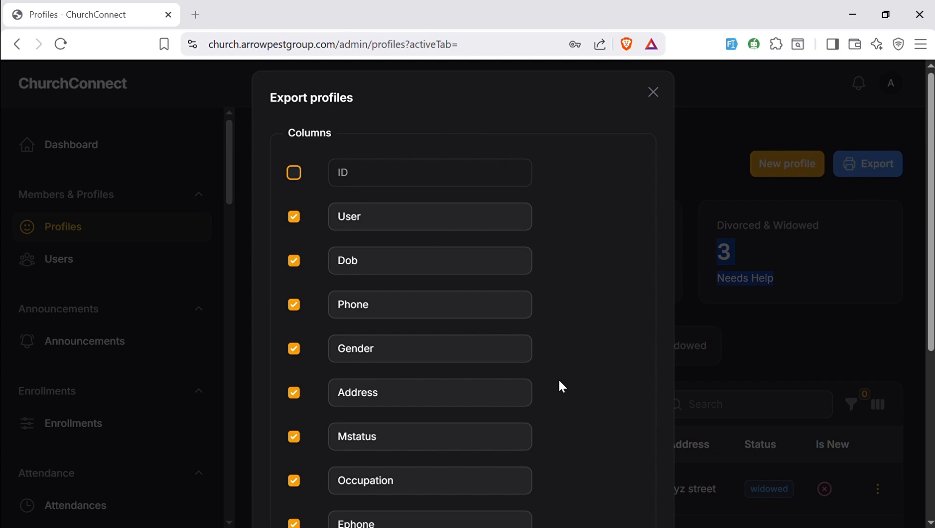
left_click_drag(929, 340, 919, 495)
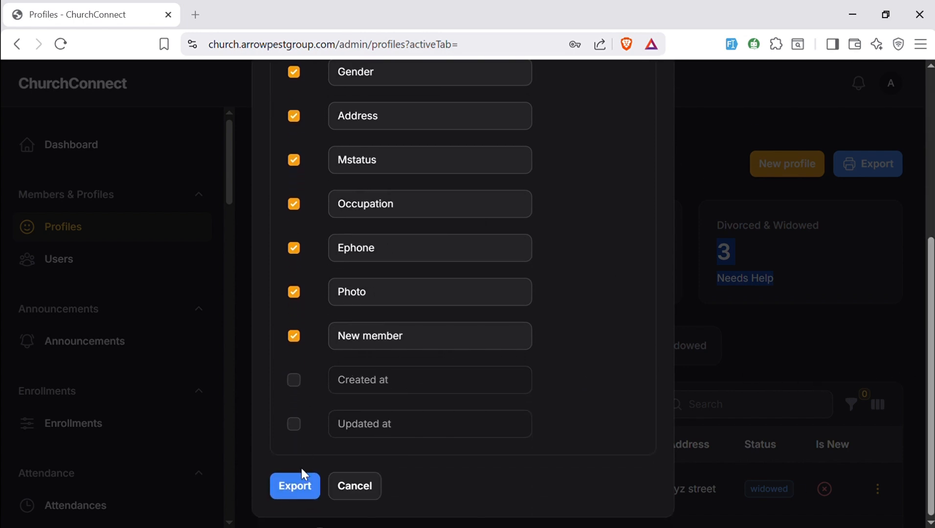
left_click(292, 482)
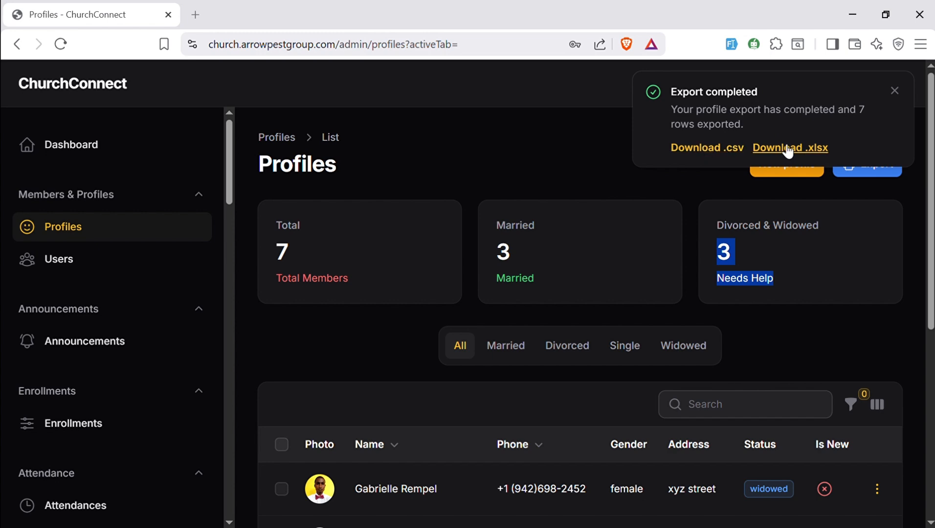
left_click(728, 147)
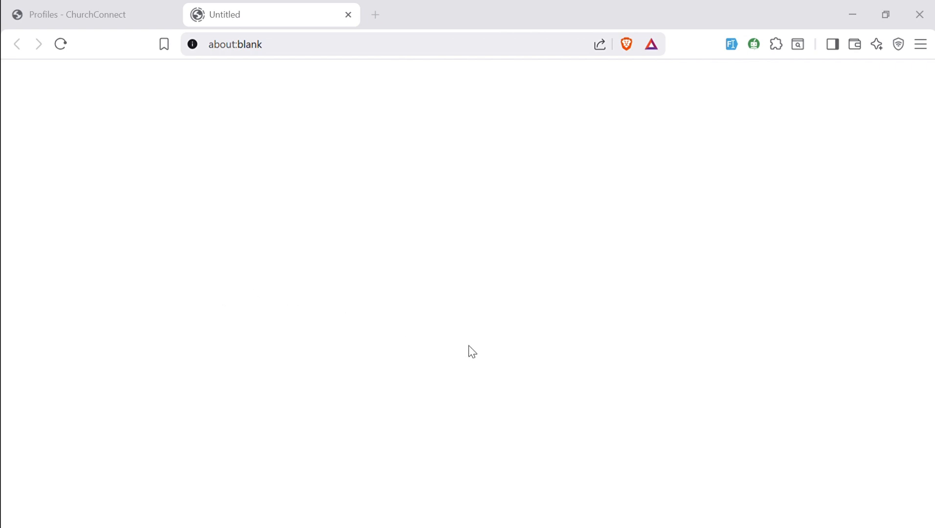
key("ctrl+w")
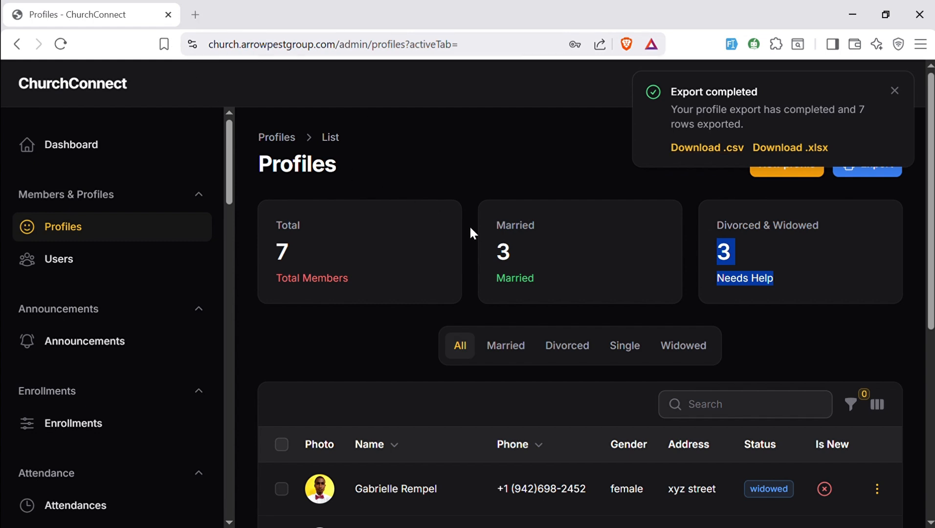
left_click(896, 91)
Open the fourth profile for editing, review its personal, contact and additional details, and cancel without saving.
scroll(922, 212, "down", 4)
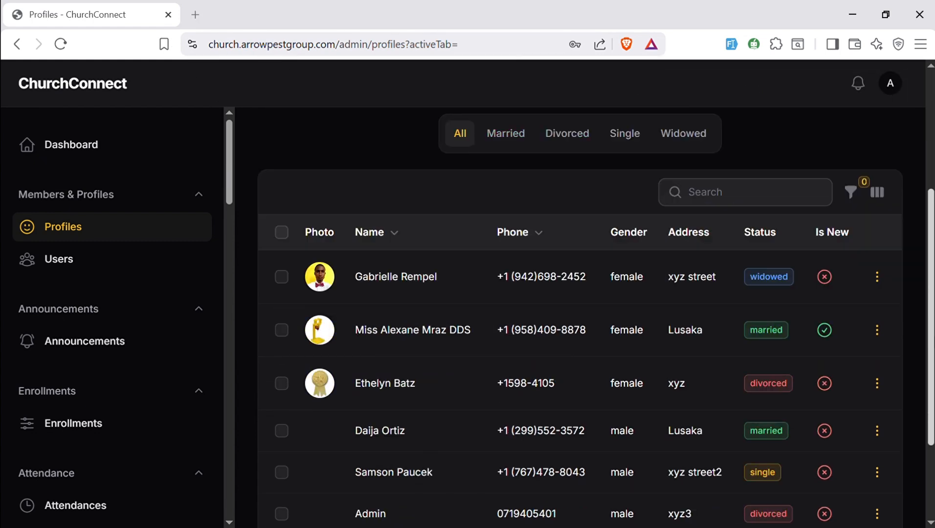
scroll(580, 318, "down", 2)
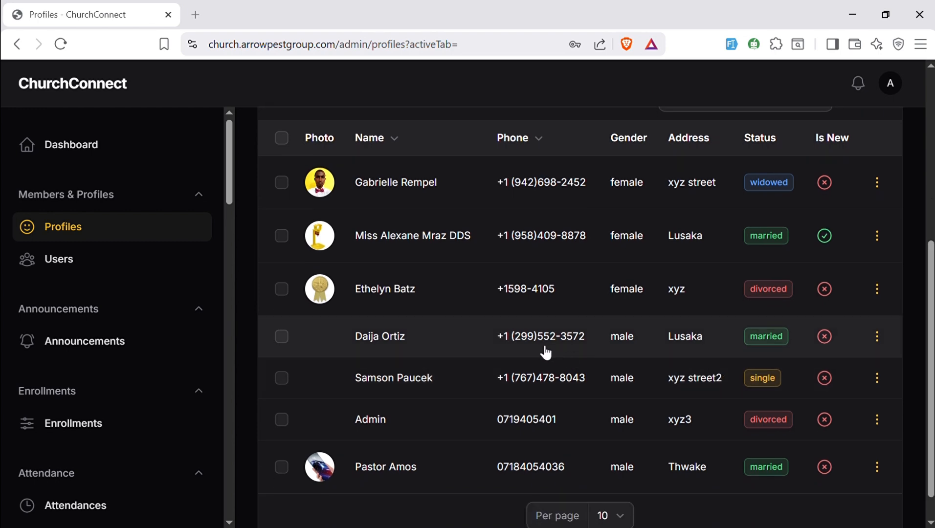
left_click(879, 338)
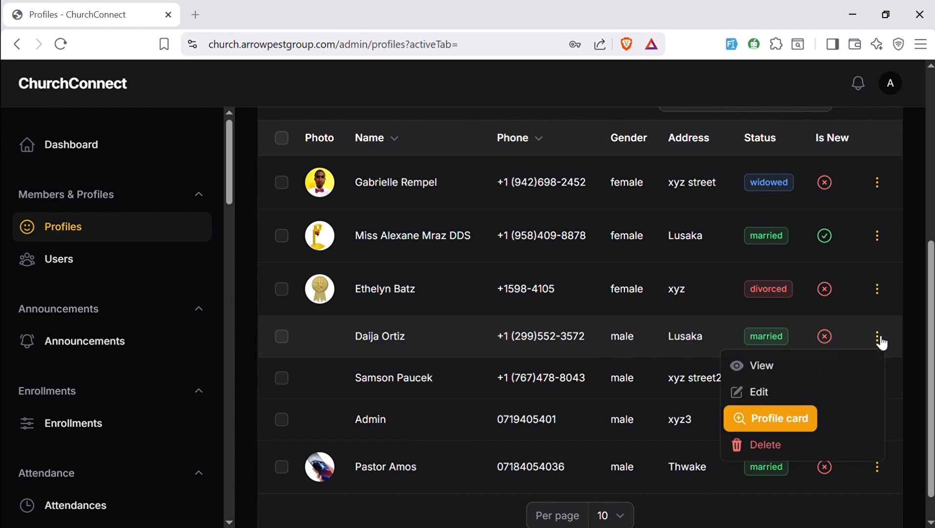
left_click(577, 345)
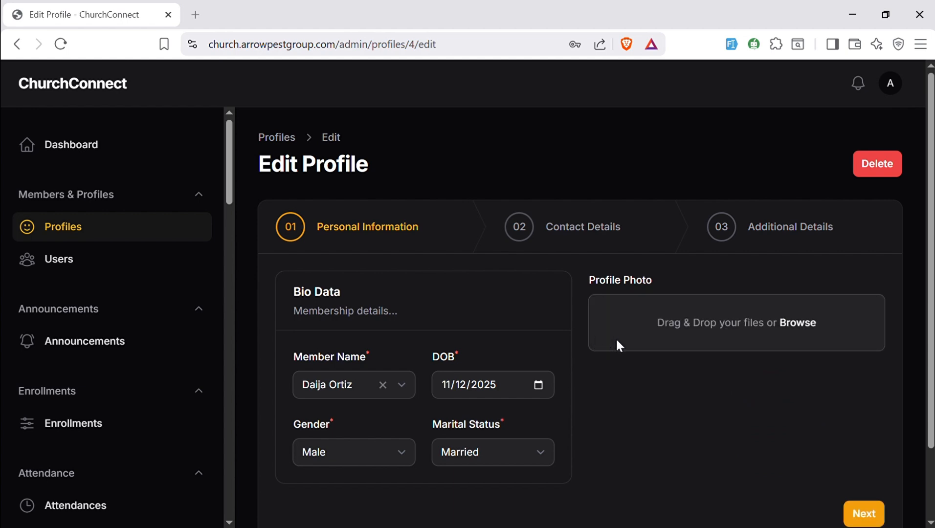
scroll(934, 347, "down", 2)
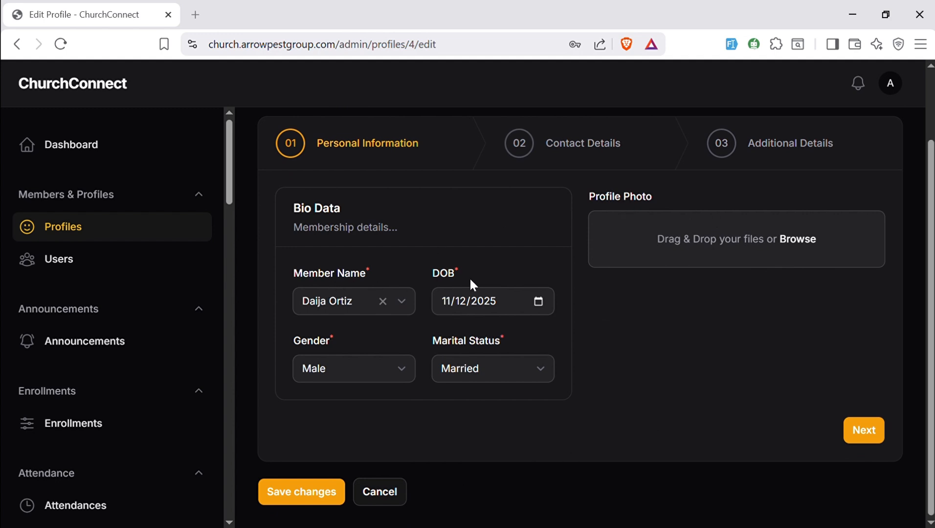
left_click(857, 430)
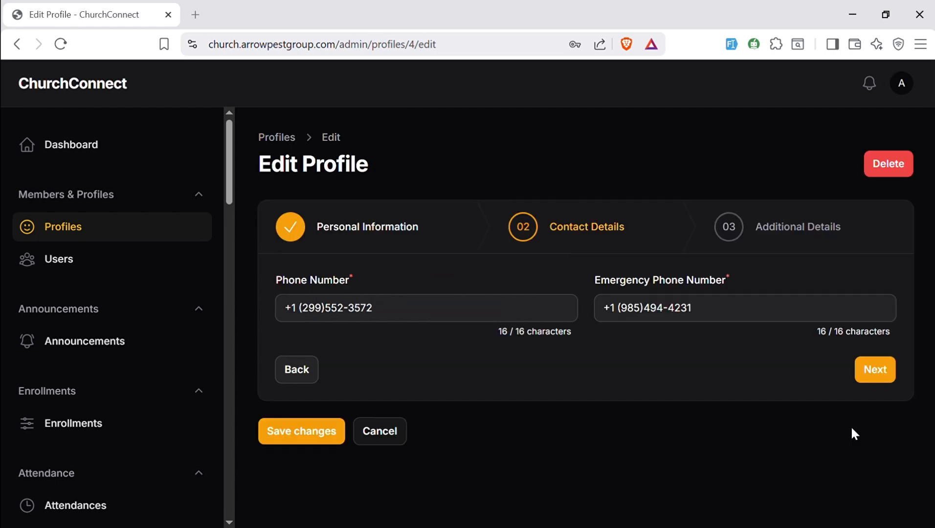
left_click(867, 373)
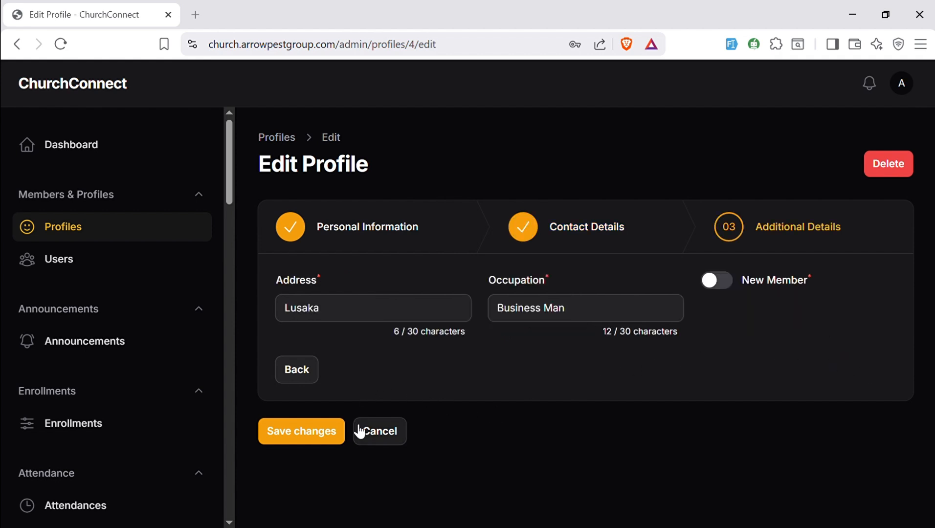
left_click(372, 435)
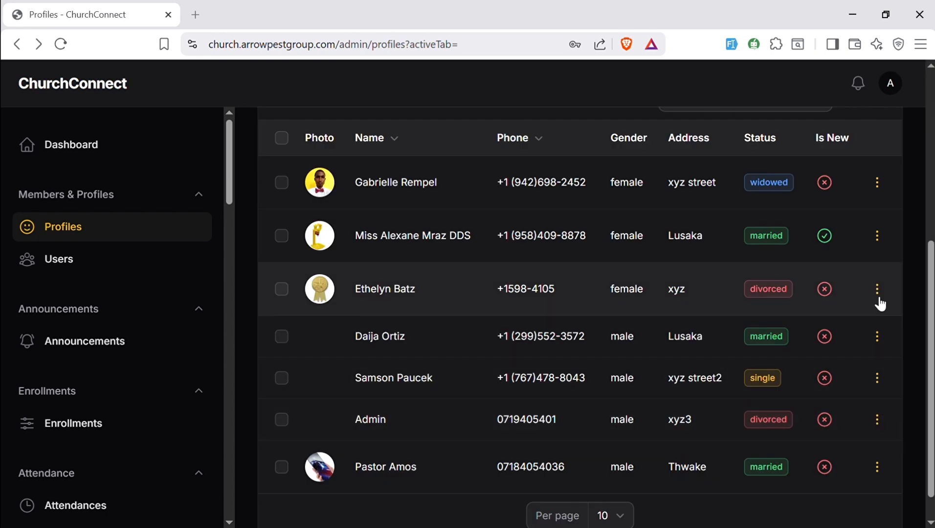
View the third profile's Personal Information, Contact Details and Additional Details, and close the view.
left_click(881, 299)
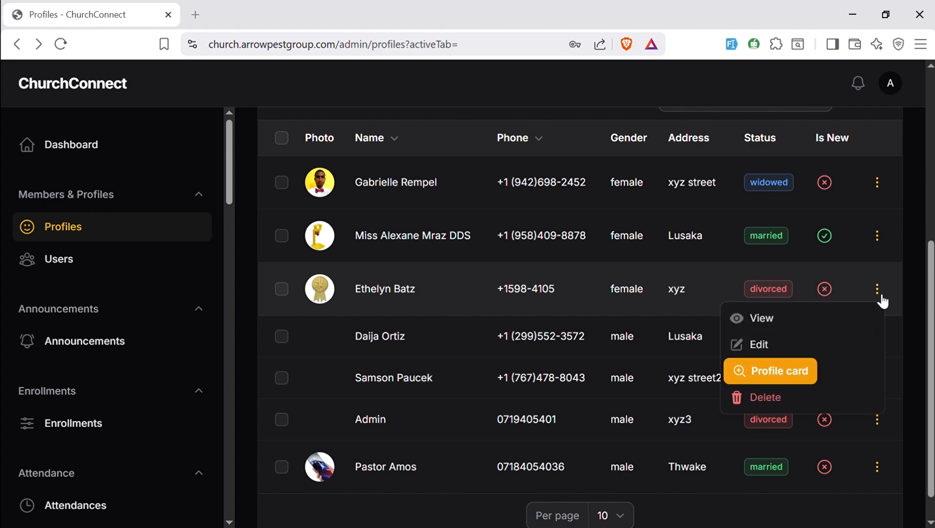
left_click(771, 319)
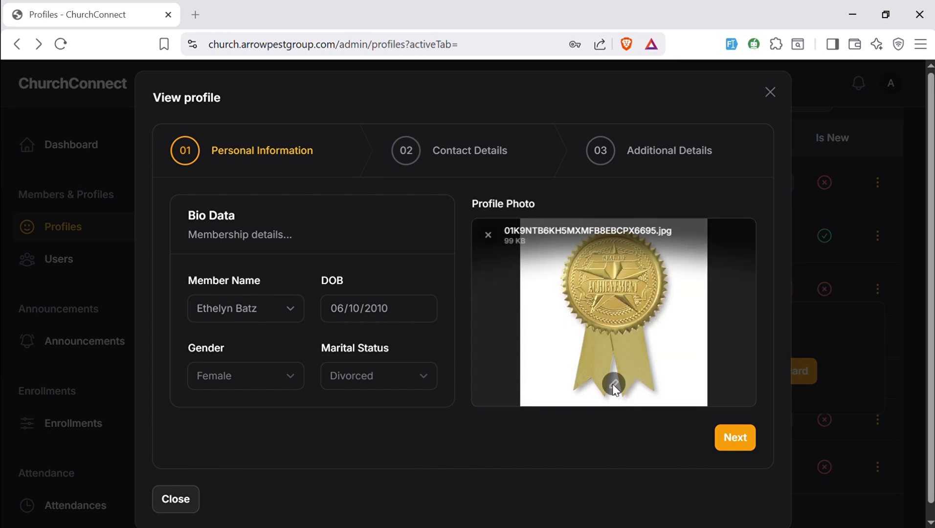
left_click(746, 440)
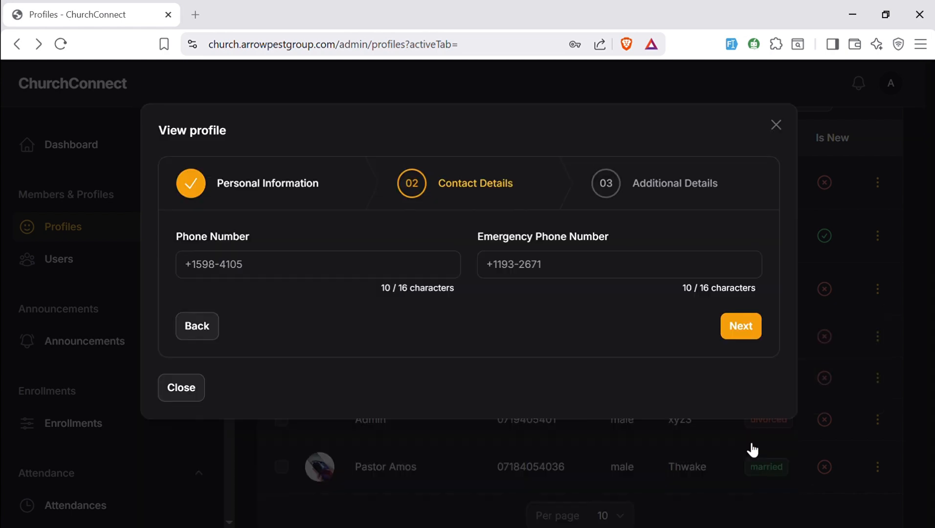
left_click(753, 336)
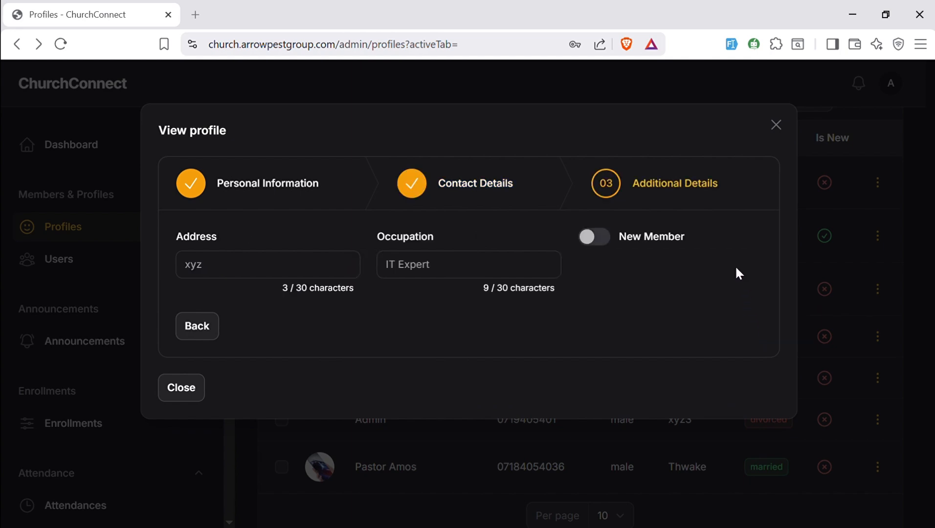
left_click(198, 394)
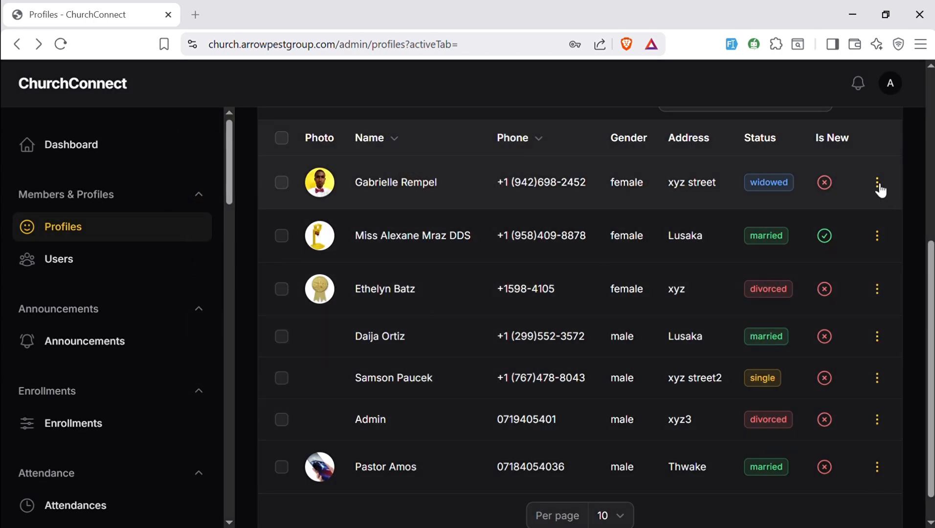
View the first profile's Personal Information, Contact Details and Additional Details, and close the view.
left_click(877, 183)
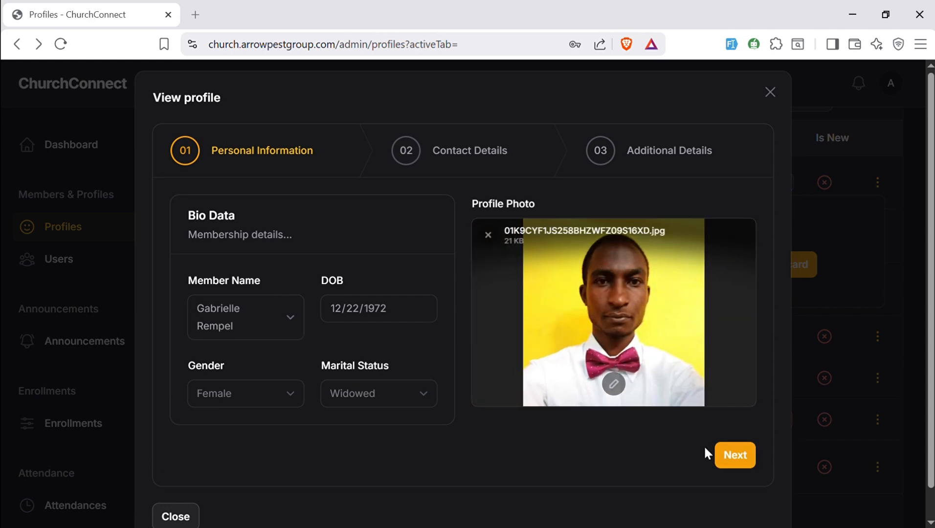
left_click(726, 454)
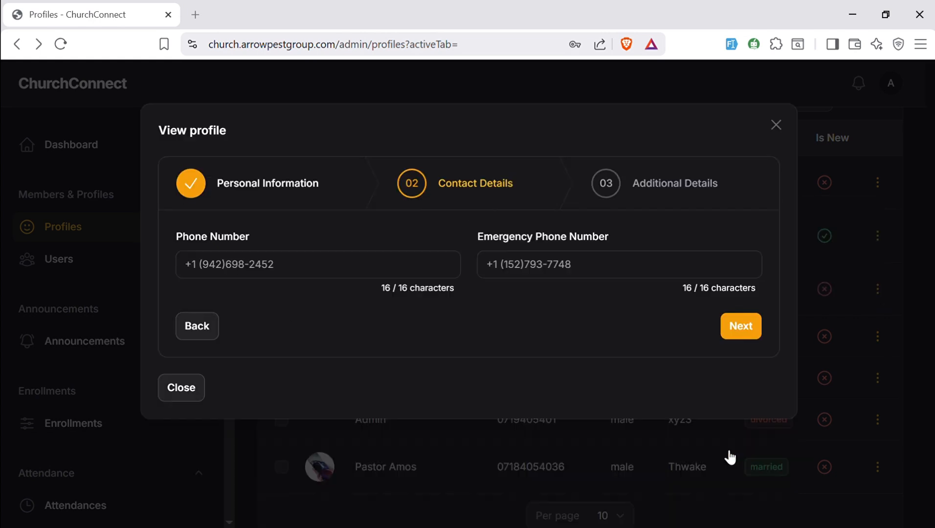
left_click(732, 324)
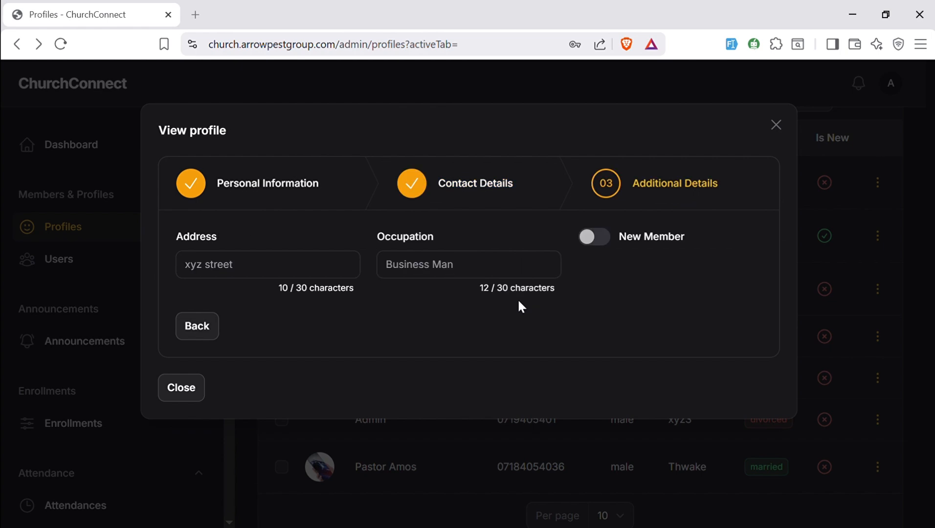
left_click(777, 126)
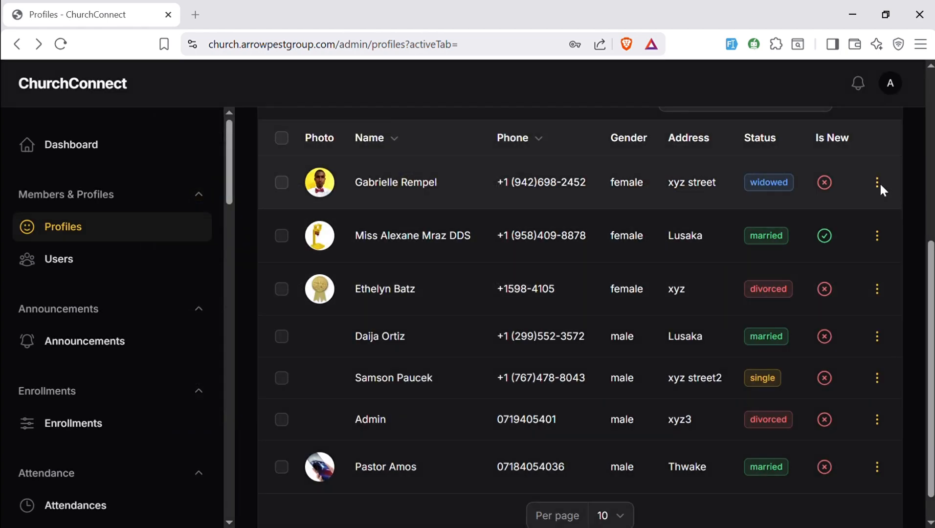
Open the Profile card of the first member in the Profiles list.
left_click(879, 184)
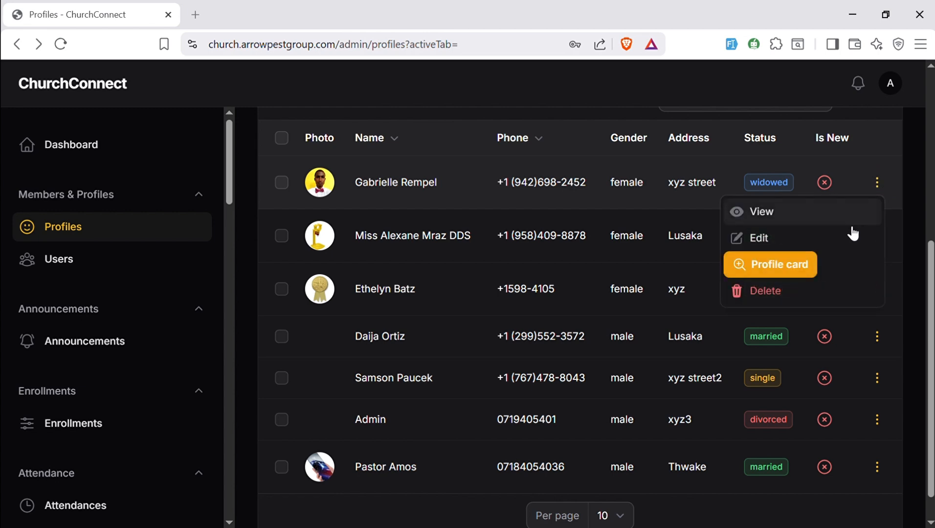
left_click(766, 265)
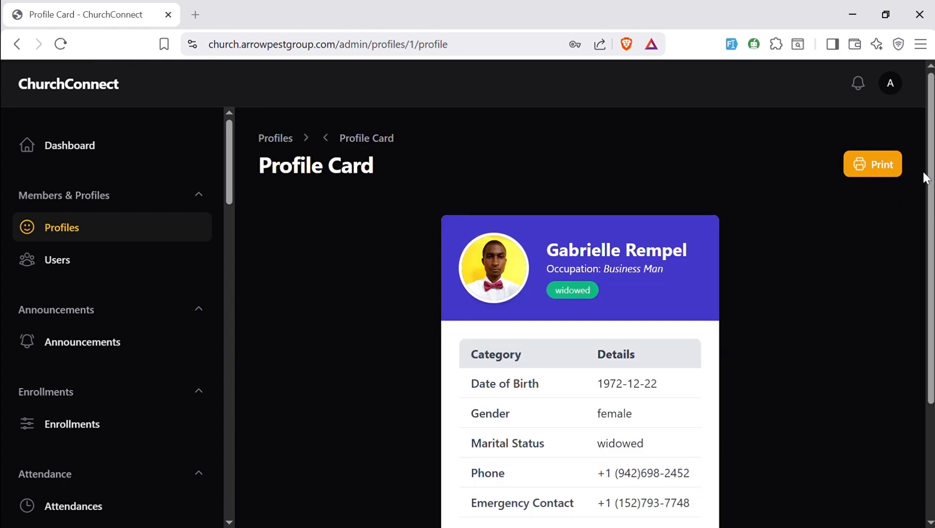
Open the printable PDF of the first member's profile card, review it, and close the PDF.
mouse_move(929, 175)
left_mouse_down()
mouse_move(931, 283)
mouse_move(931, 182)
left_mouse_up()
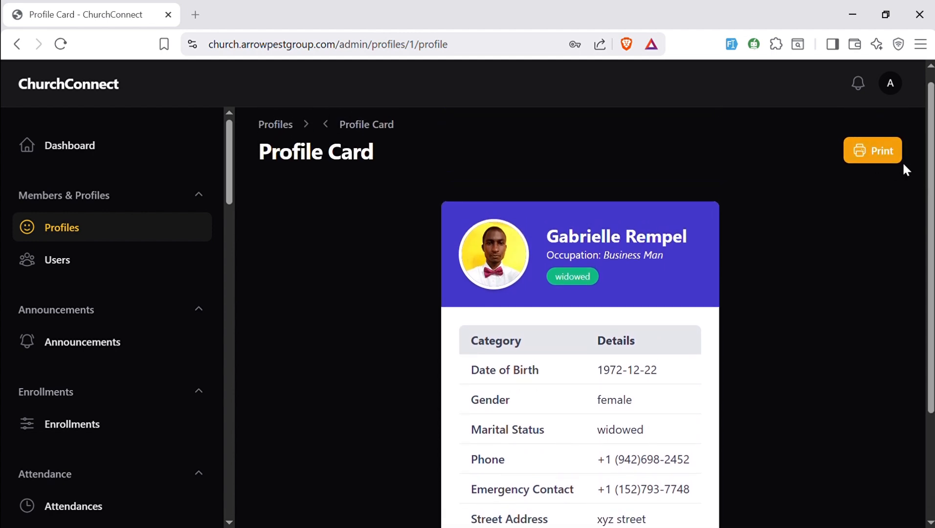
left_click(870, 159)
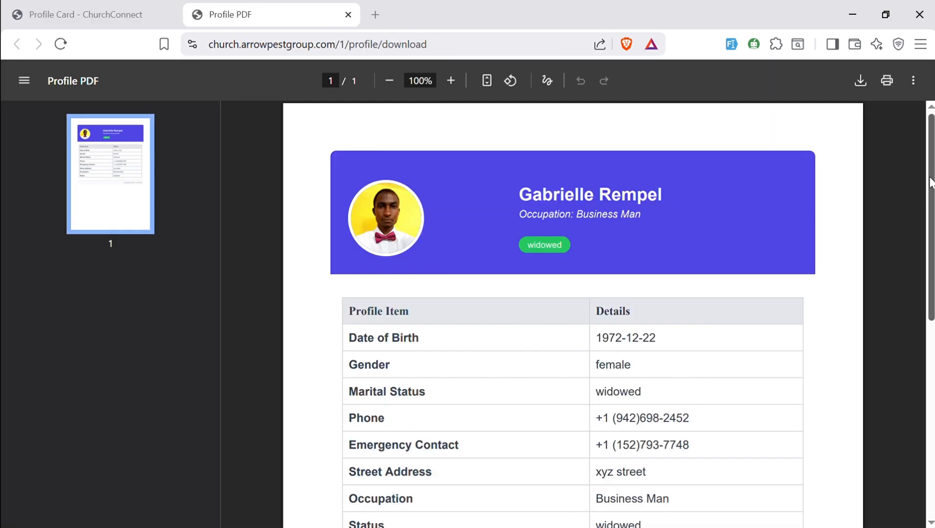
left_click_drag(932, 179, 906, 146)
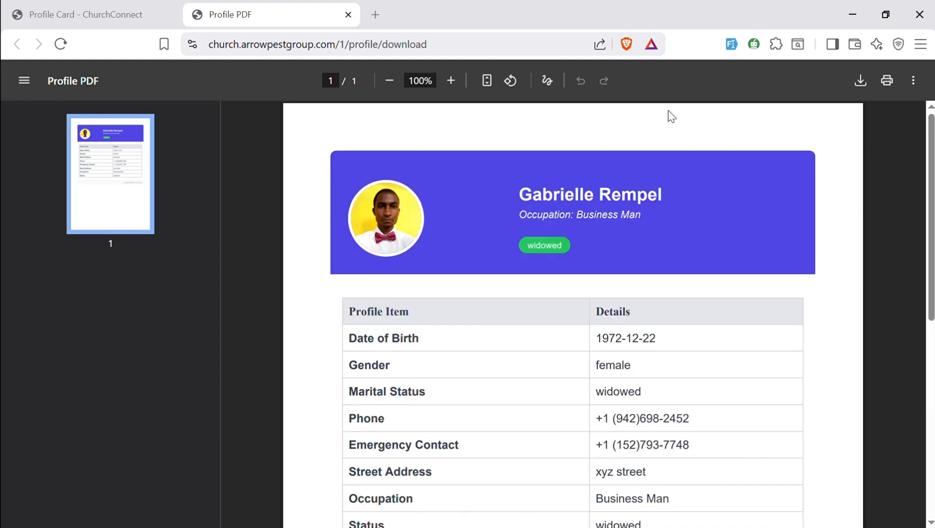
left_click(349, 15)
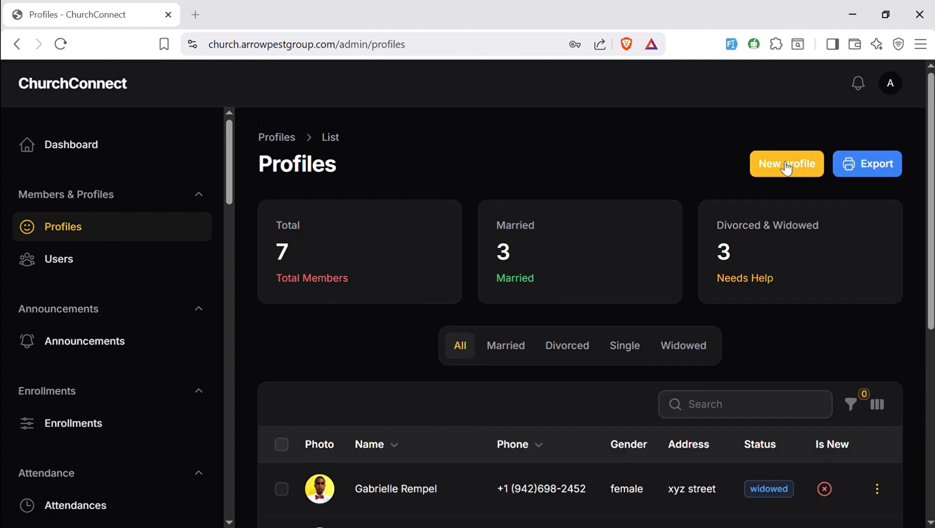
Start a new profile and choose the first listed user as the member name.
left_click(785, 165)
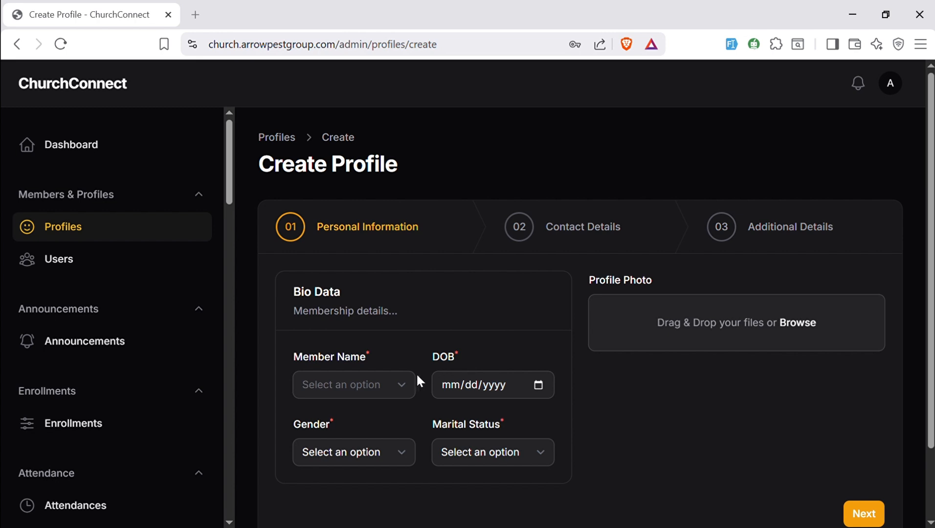
left_click(397, 384)
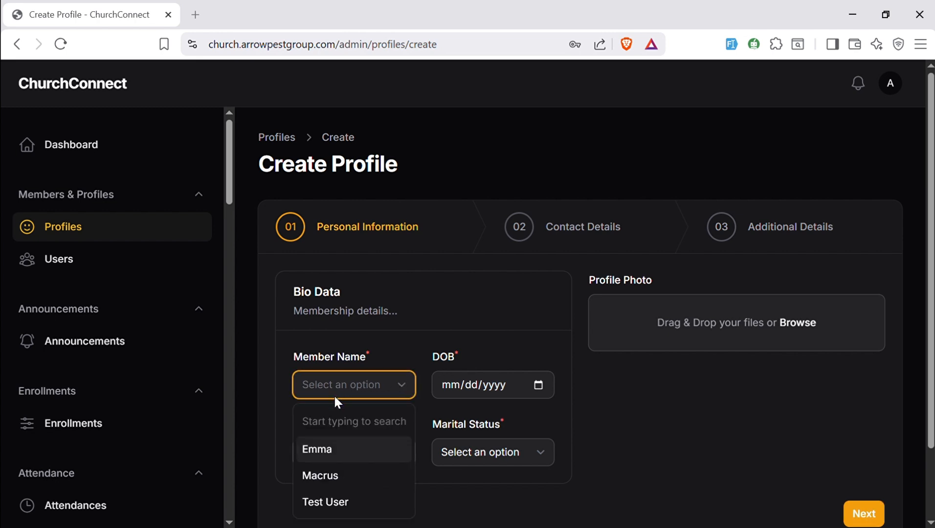
scroll(928, 300, "down", 2)
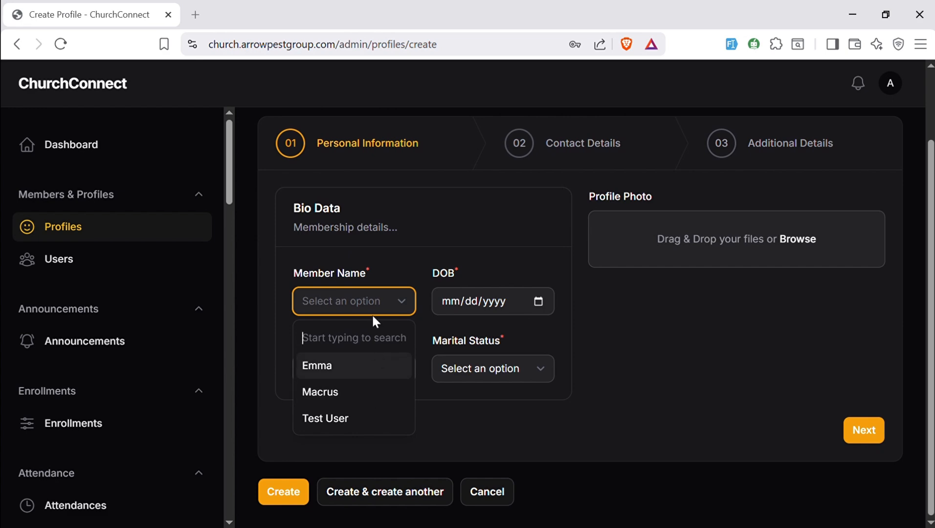
left_click(378, 301)
left_click(378, 301)
left_click(324, 364)
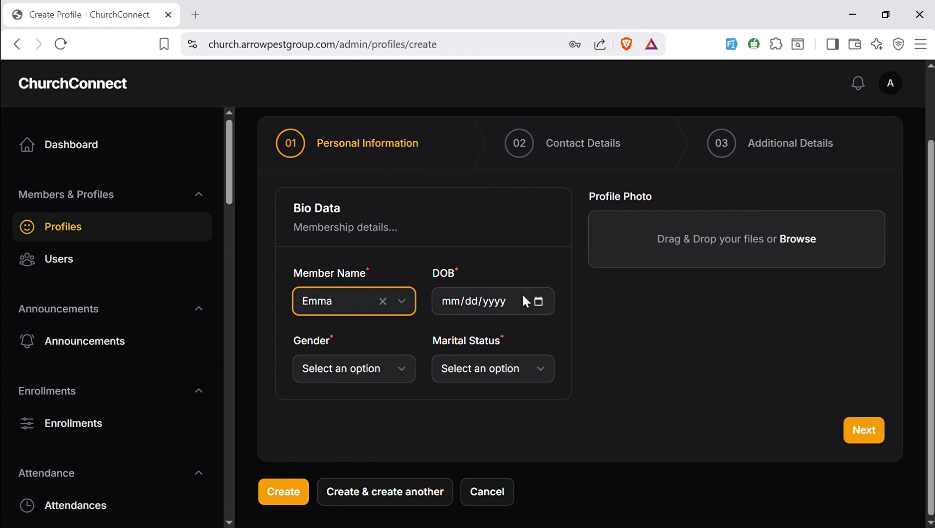
Fill in the member's date of birth, and set the gender to Female and the marital status to Married.
left_click(537, 302)
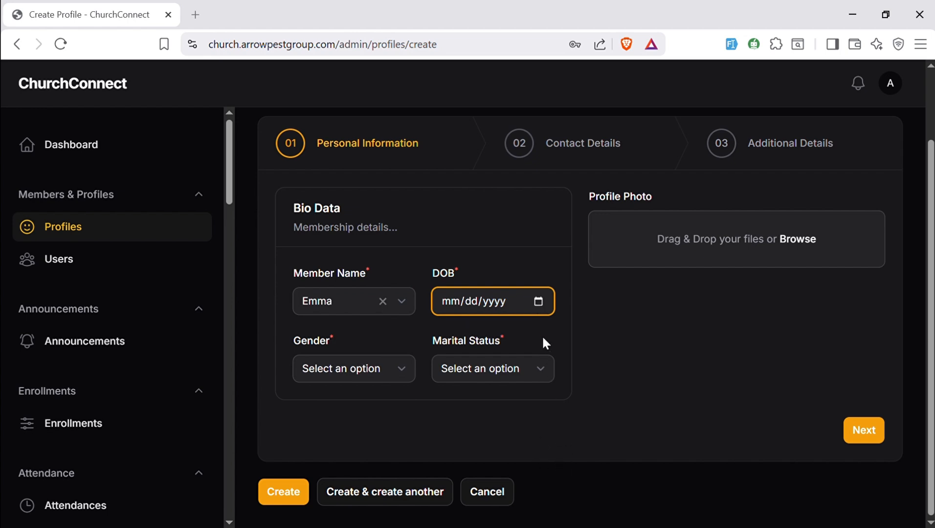
type("09172025")
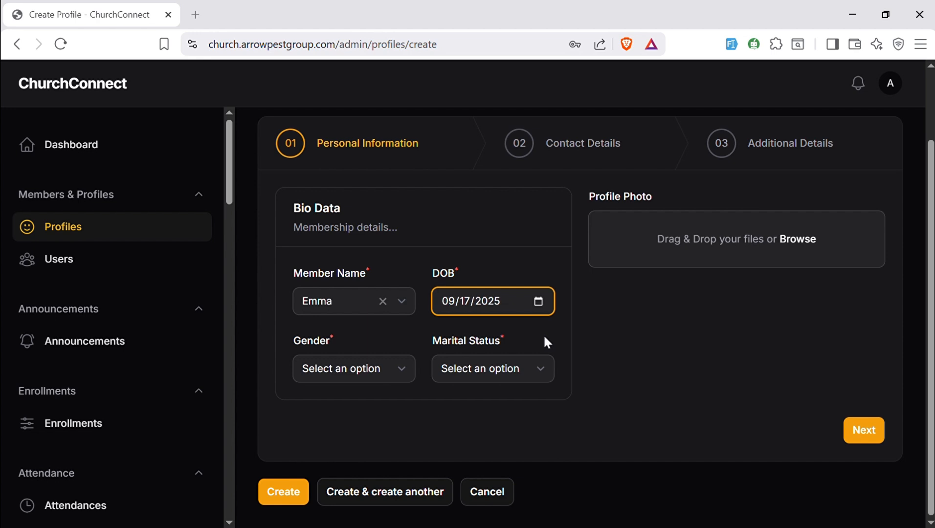
left_click(474, 380)
left_click(397, 380)
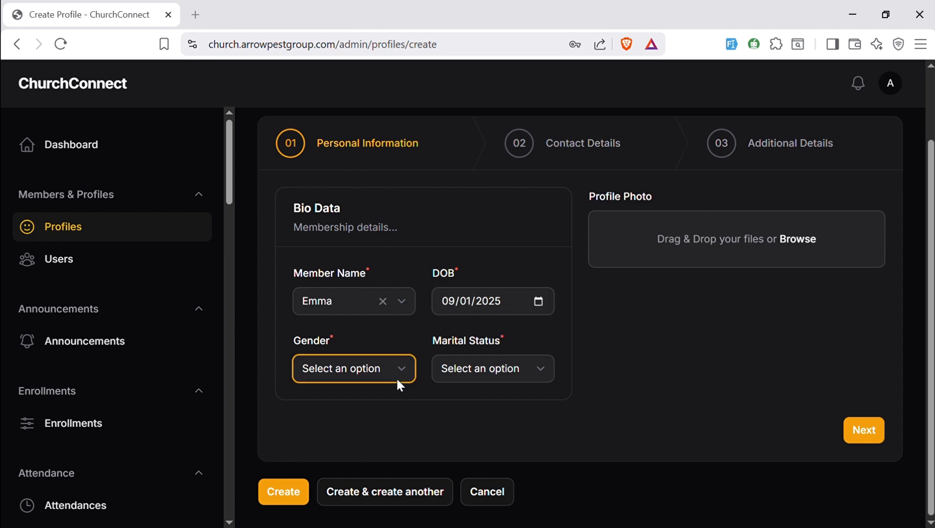
left_click(329, 422)
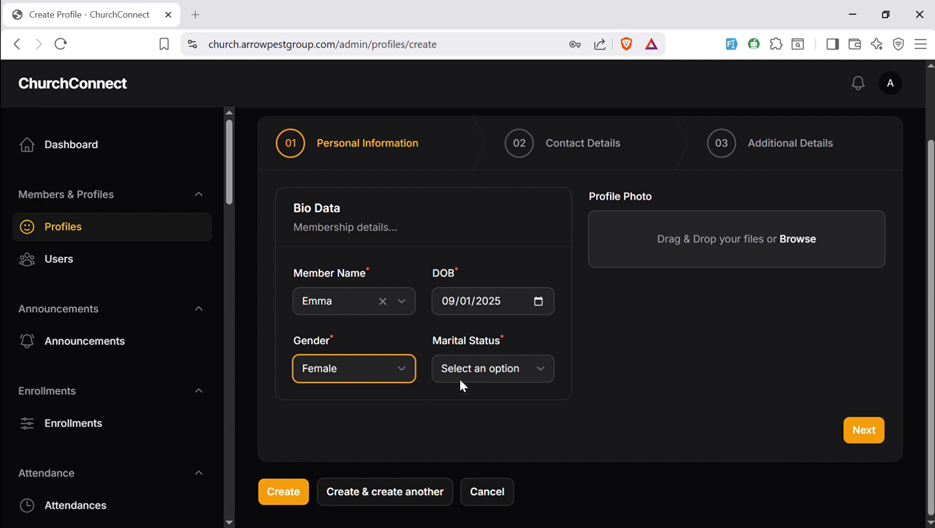
left_click(502, 365)
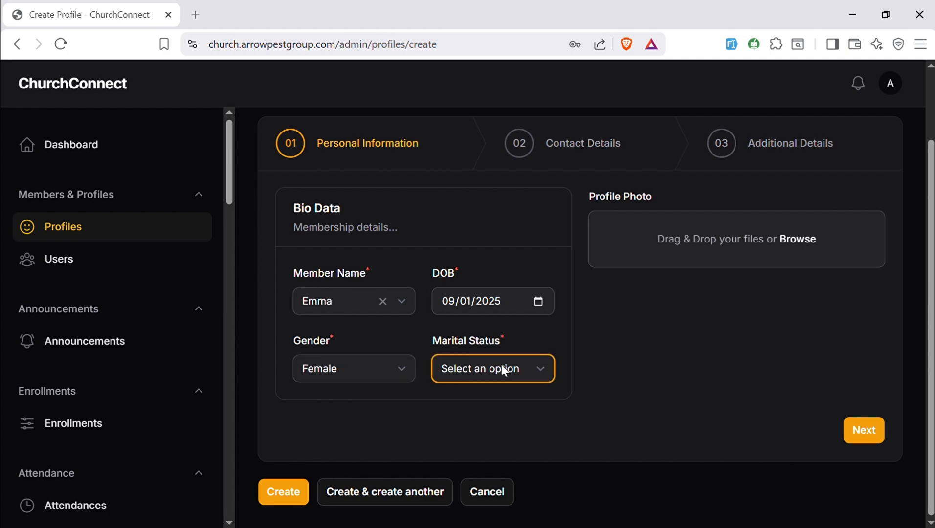
left_click(480, 410)
Try to upload Copilot_20251216_131306.png and IMG_20190825_083556.jpg as the profile photo, removing each file.
left_click(801, 240)
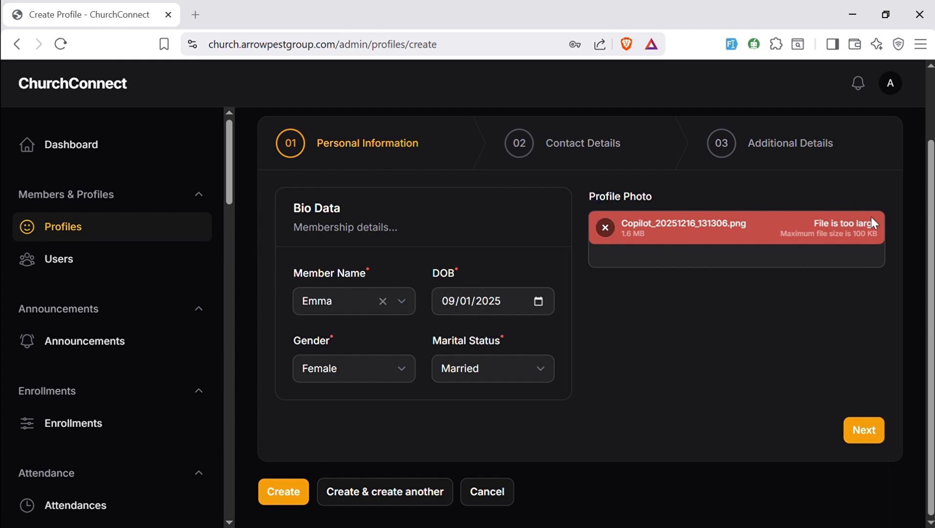
left_click(605, 227)
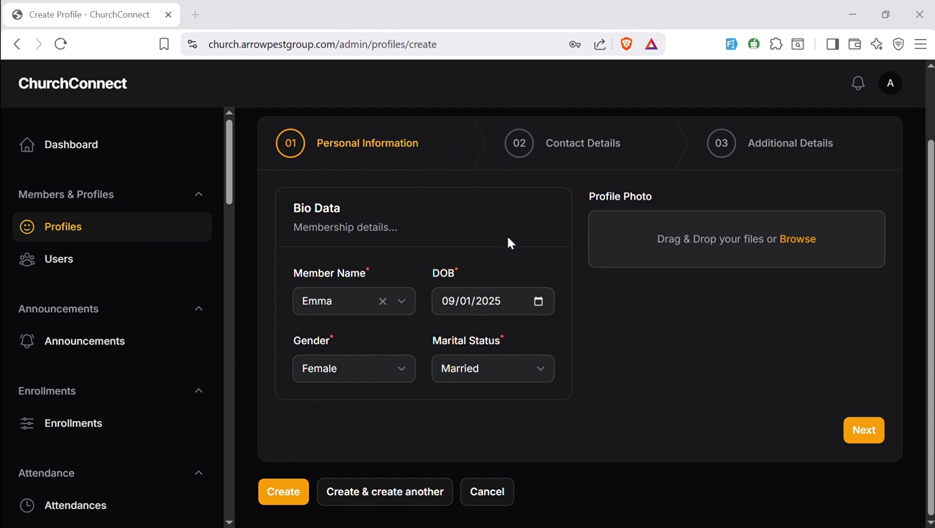
left_click(407, 357)
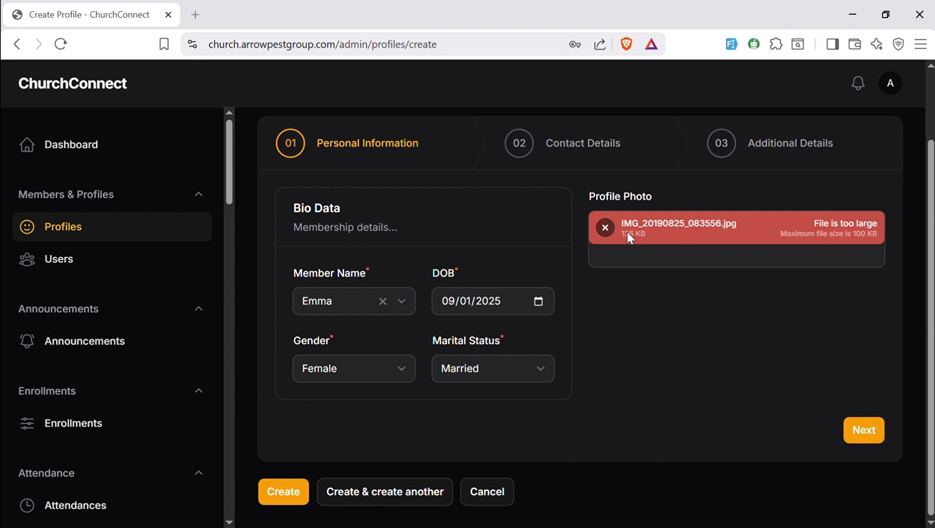
left_click(606, 228)
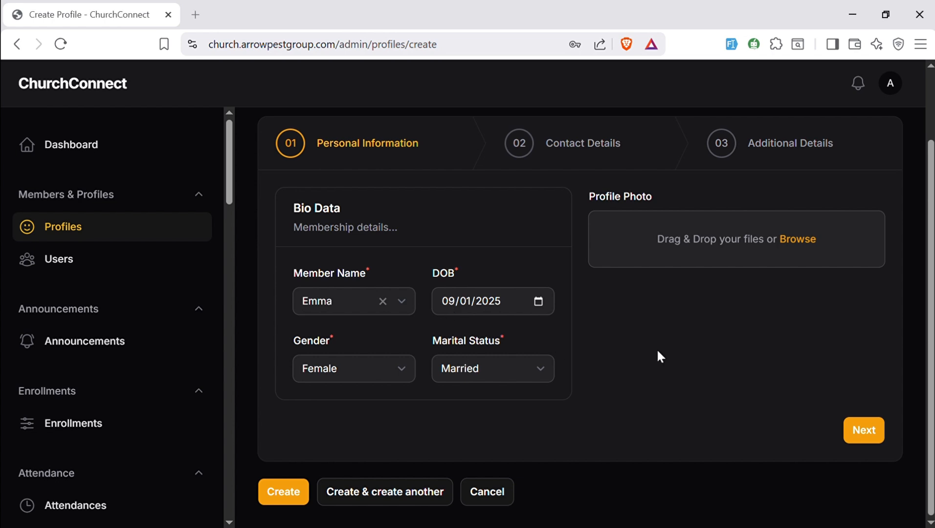
Continue to the Contact Details stage and enter a five-character test value as the phone number.
left_click(864, 431)
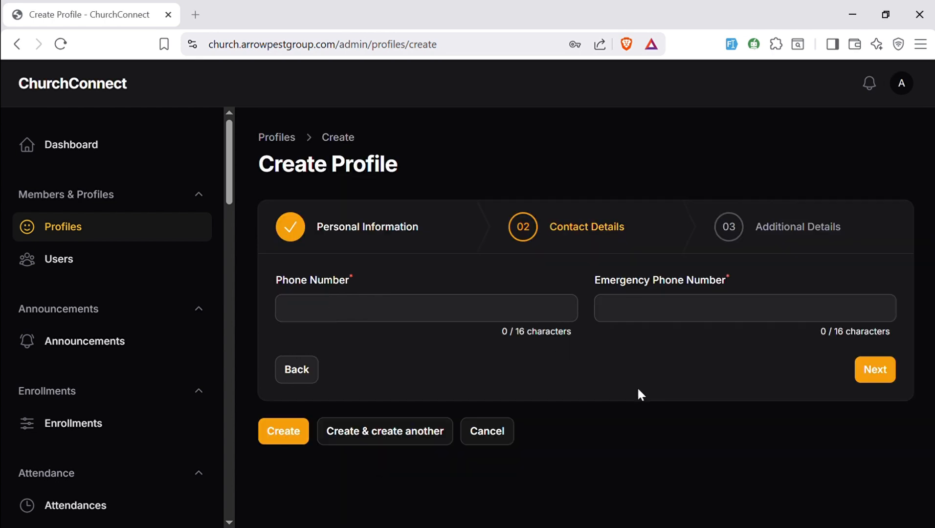
left_click(387, 316)
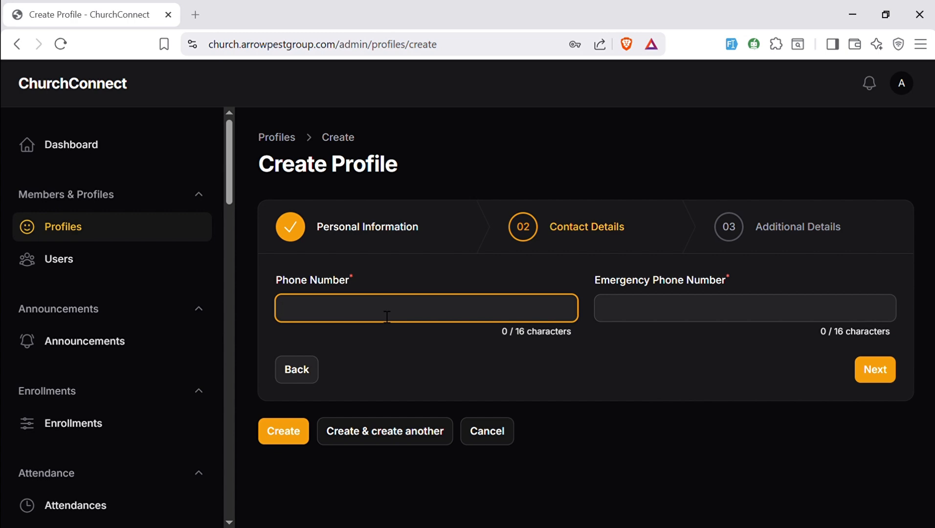
left_click(589, 350)
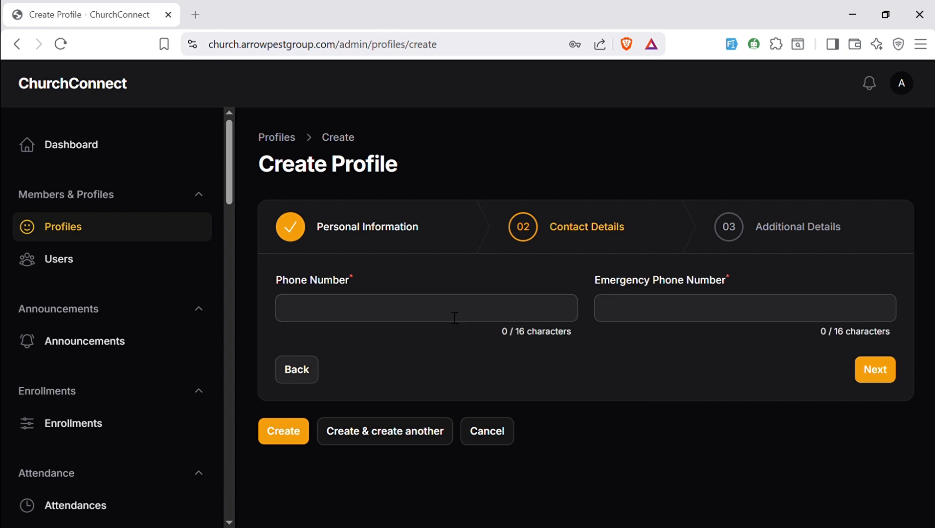
left_click(439, 316)
type("00s90")
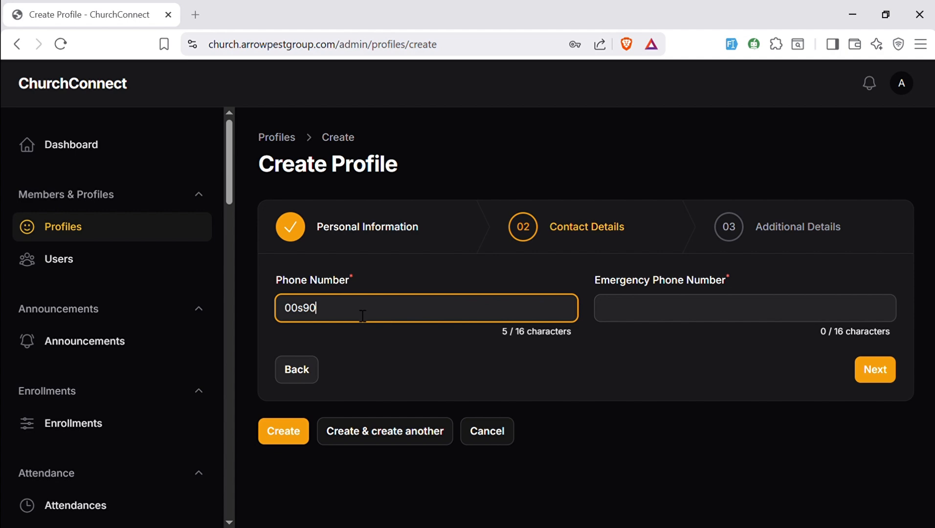
Extend the phone number past the 16-character limit with zeros and try to proceed to Additional Details.
left_click_drag(281, 308, 642, 341)
left_click_drag(502, 334, 581, 339)
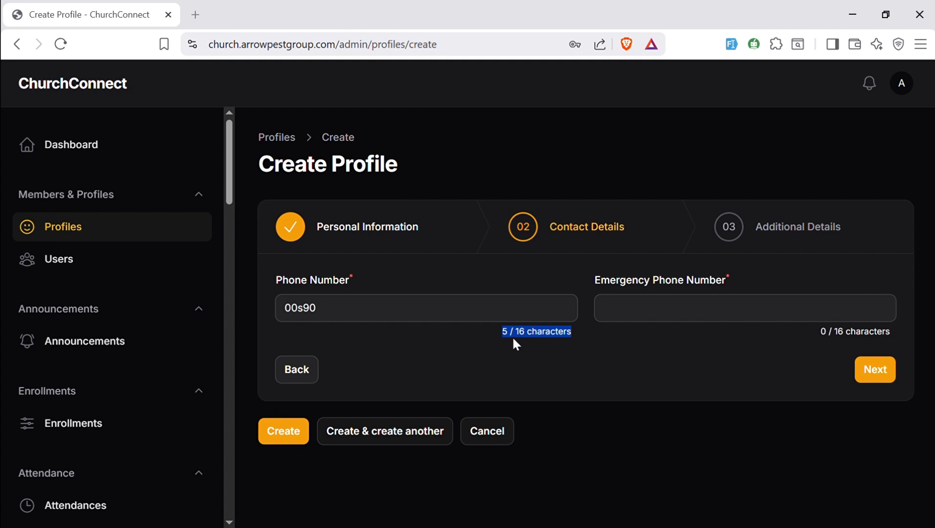
left_click(387, 323)
type("0")
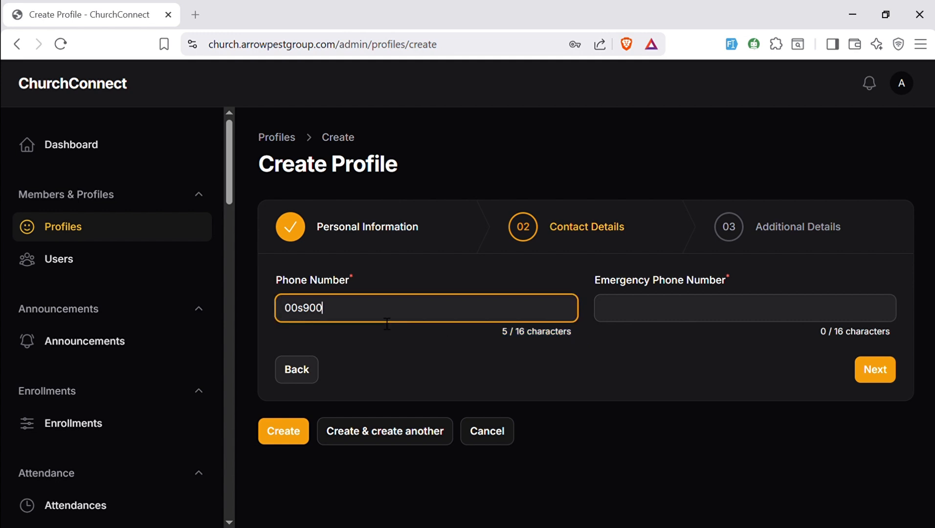
type("0000000000")
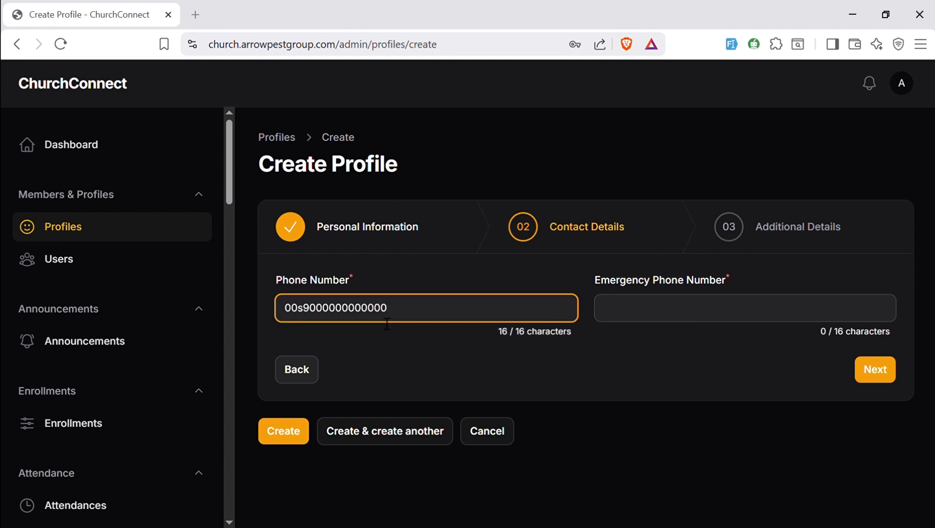
type("00000")
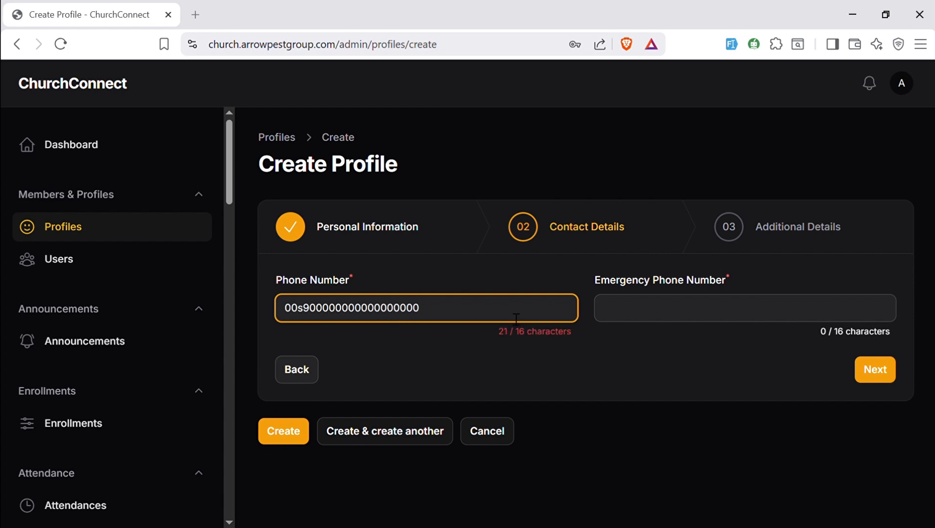
left_click(867, 372)
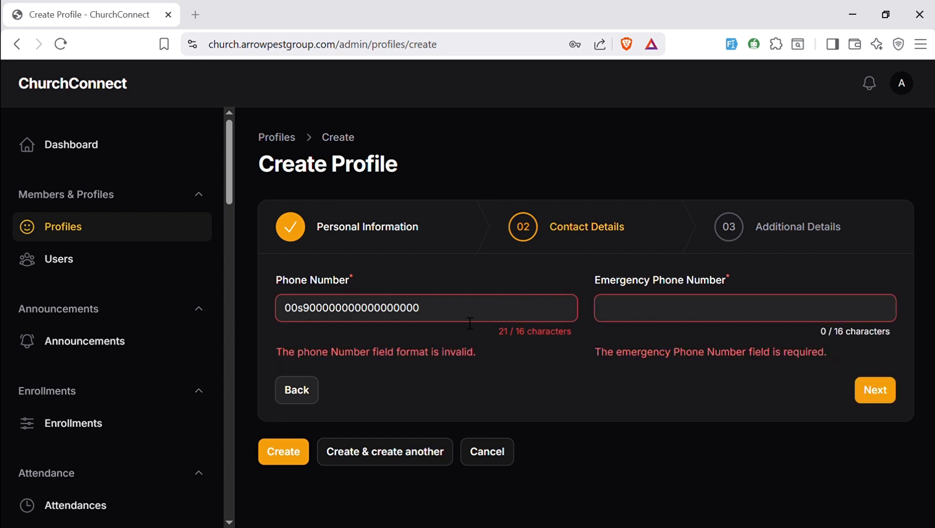
Examine the validation of both phone number fields and cancel the new profile without creating it.
left_click_drag(486, 356, 293, 357)
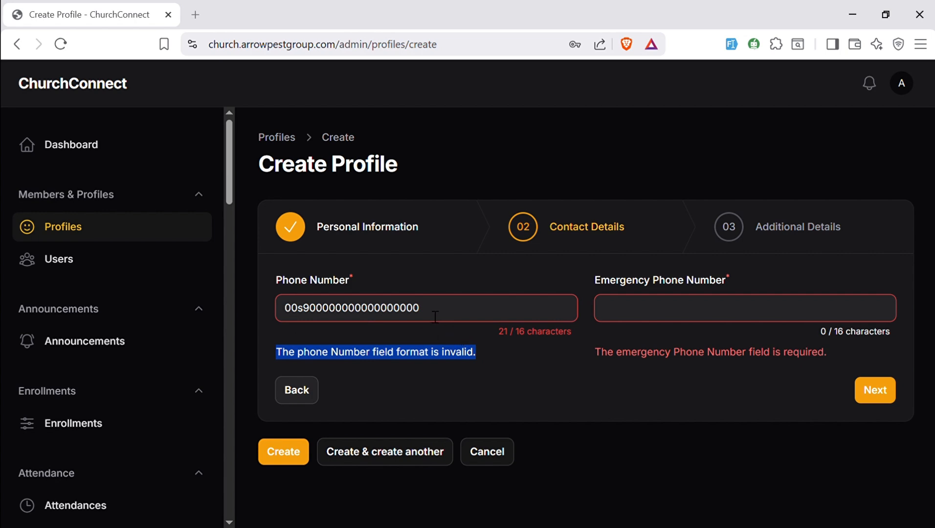
left_click_drag(290, 309, 453, 319)
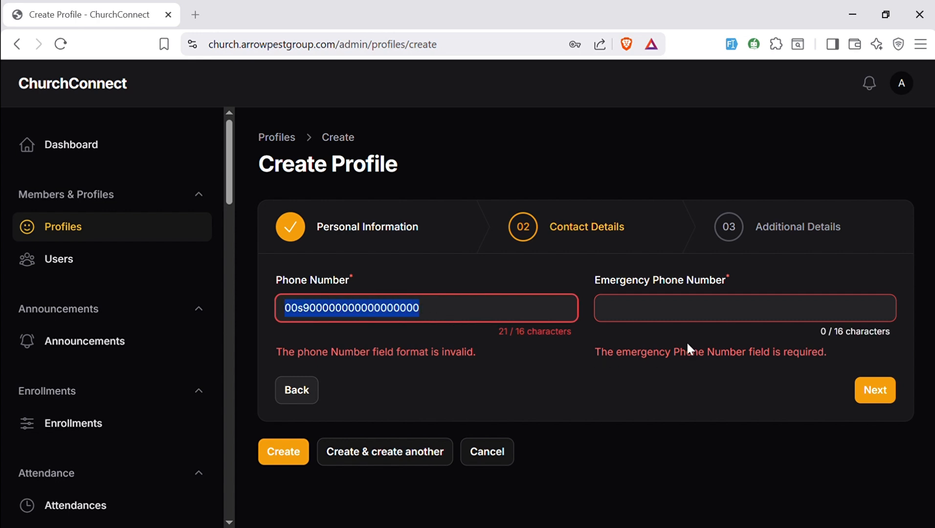
left_click(728, 314)
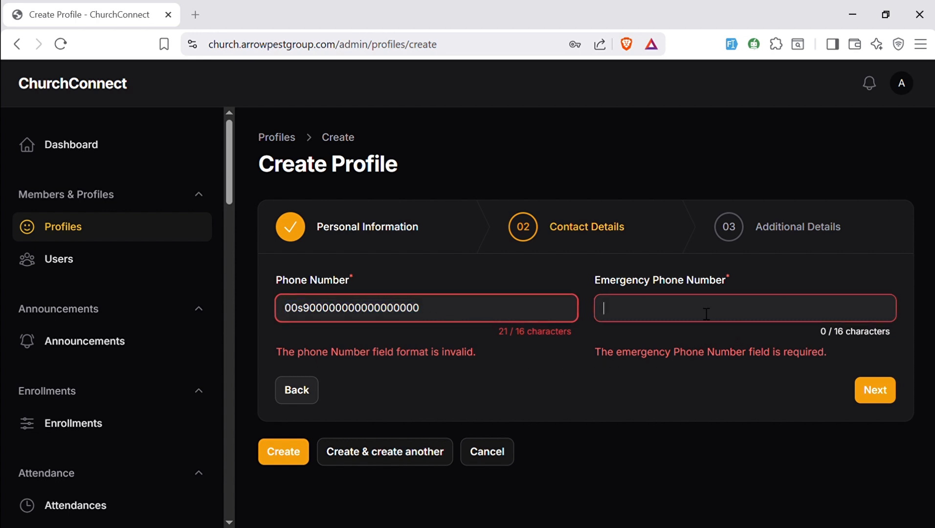
left_click(506, 459)
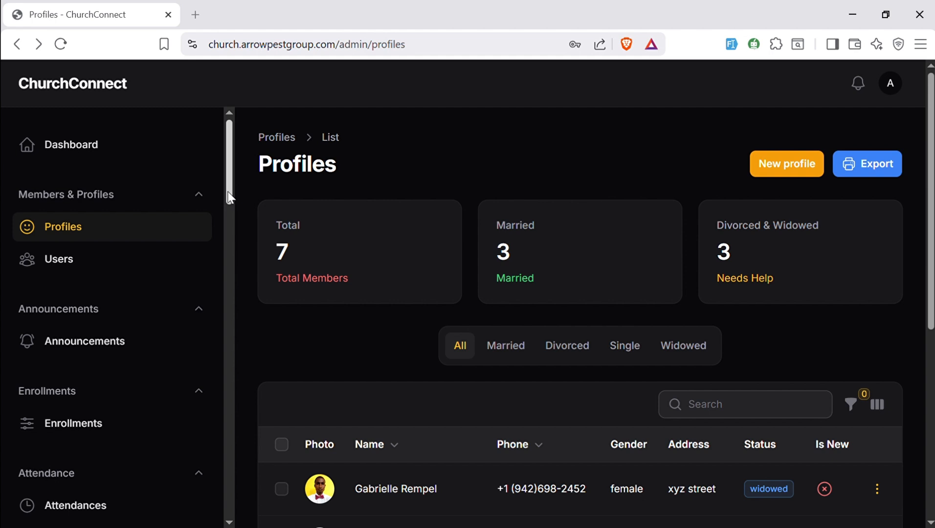
Open the Special Prayer Service announcement for editing, review its details, scheduling, status and image, and leave without saving.
left_click(69, 344)
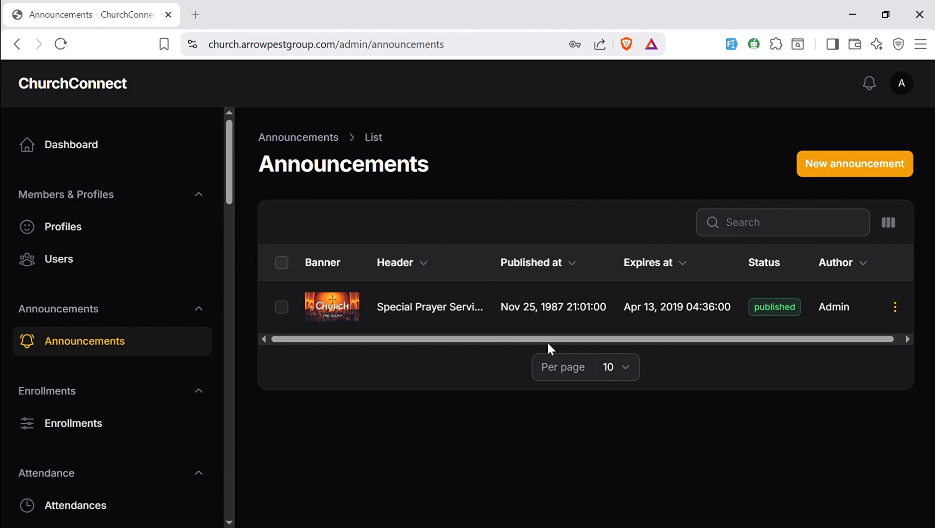
left_click(548, 315)
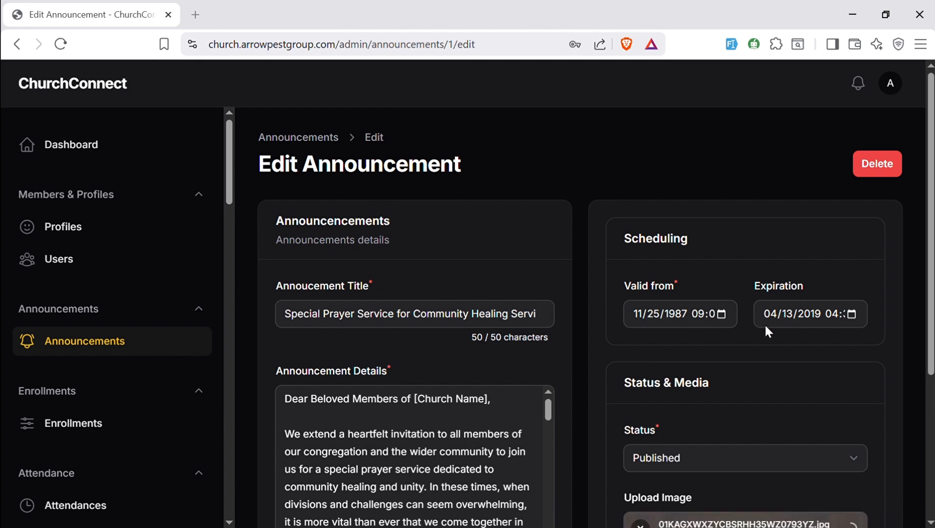
scroll(932, 301, "down", 4)
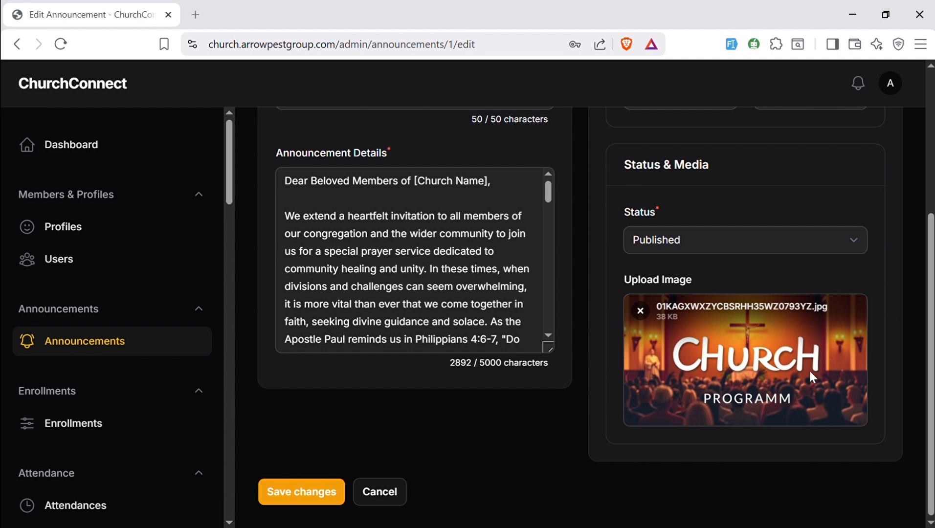
left_click_drag(550, 191, 549, 232)
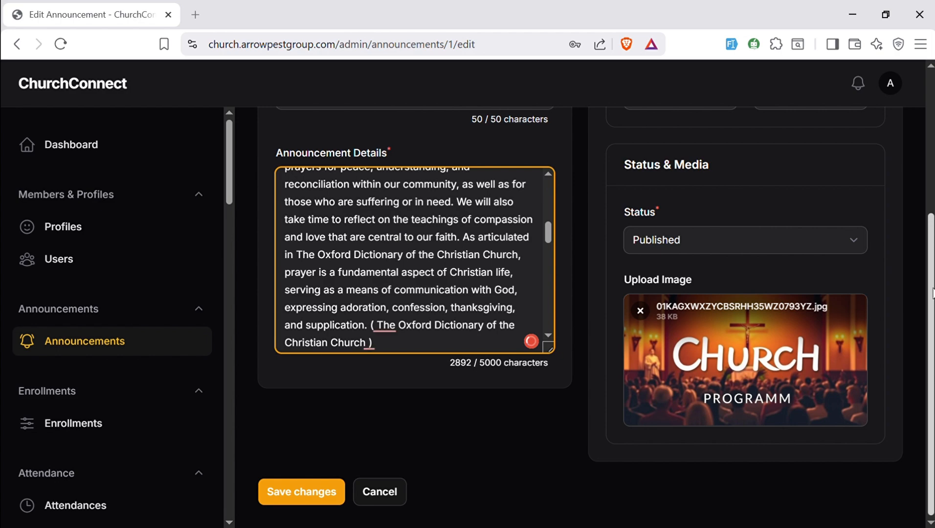
scroll(616, 427, "up", 3)
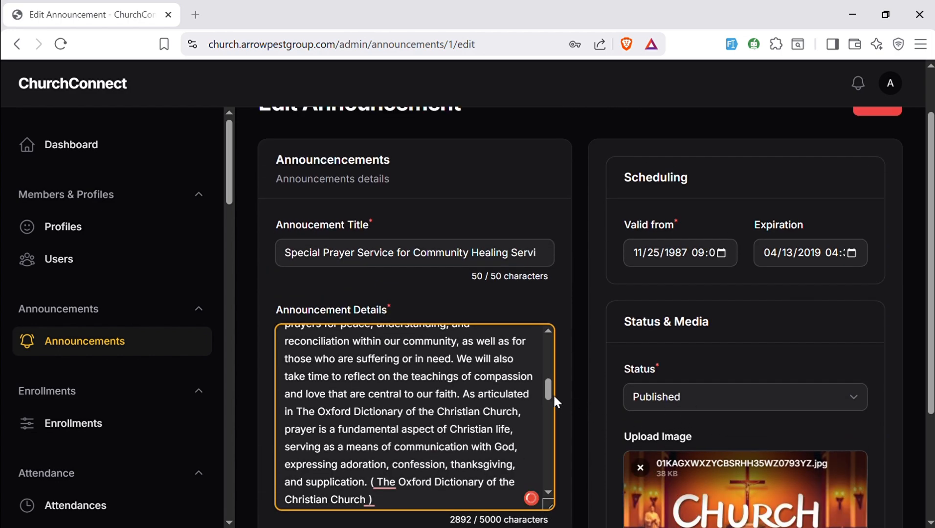
left_click_drag(549, 394, 548, 343)
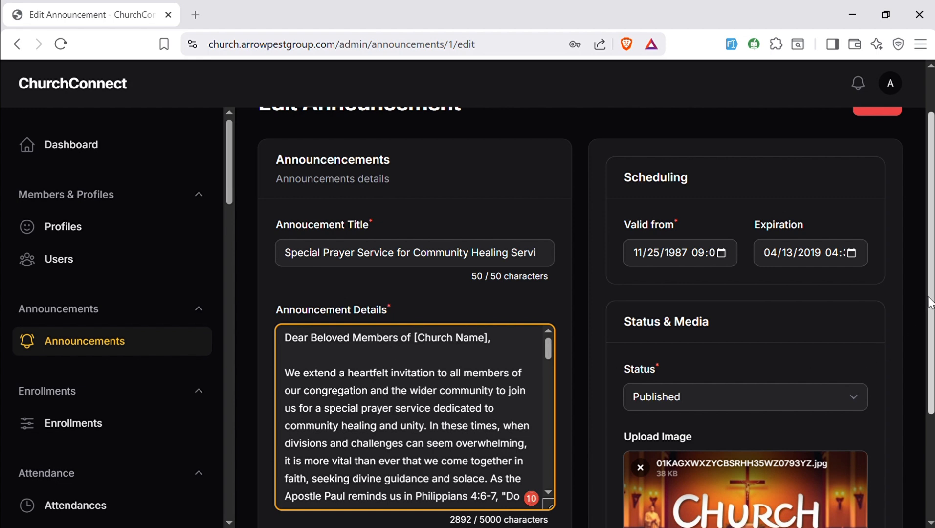
scroll(923, 302, "down", 3)
left_click(389, 485)
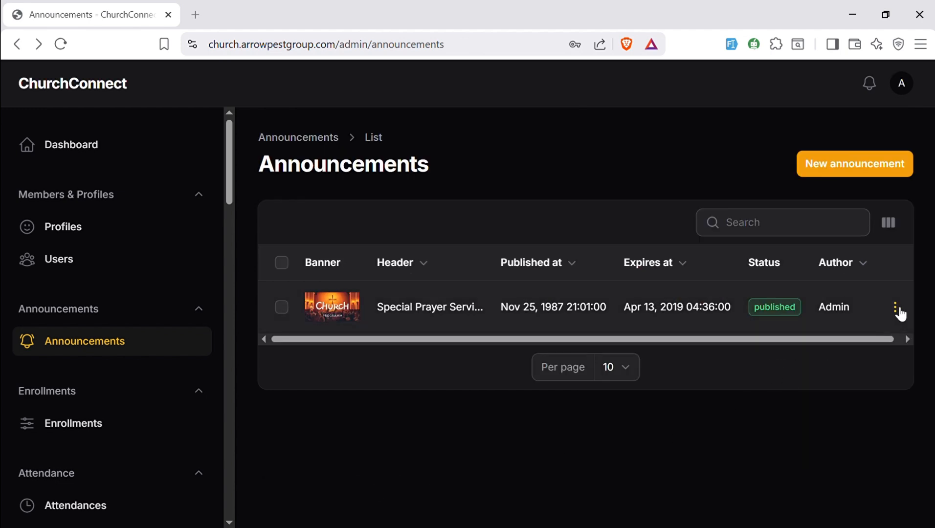
View the full Special Prayer Service announcement through to its closing lines, close it, and show its available row actions.
left_click(899, 311)
left_click(770, 337)
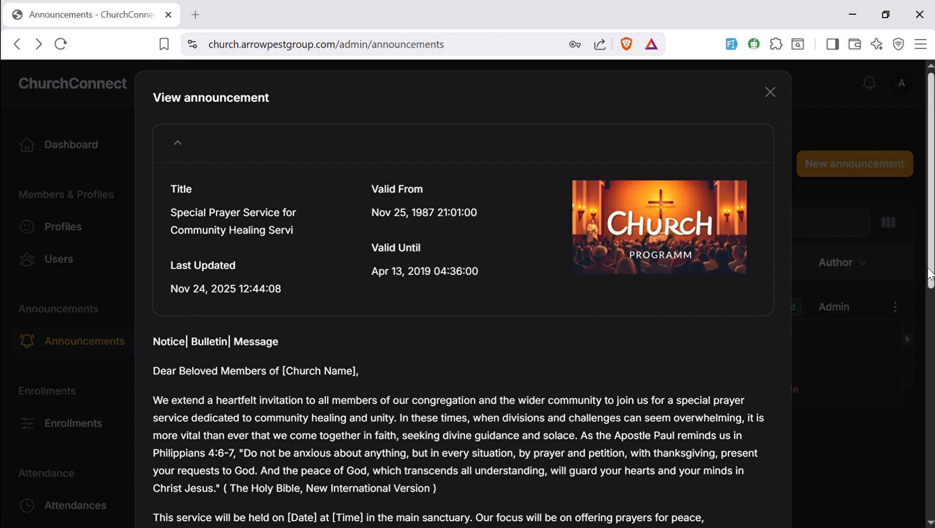
left_click_drag(930, 274, 928, 494)
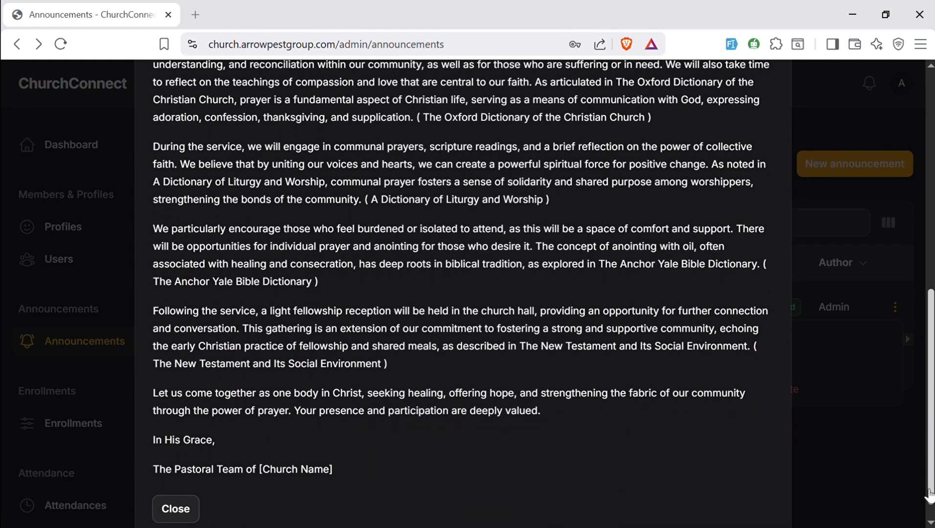
left_click(186, 504)
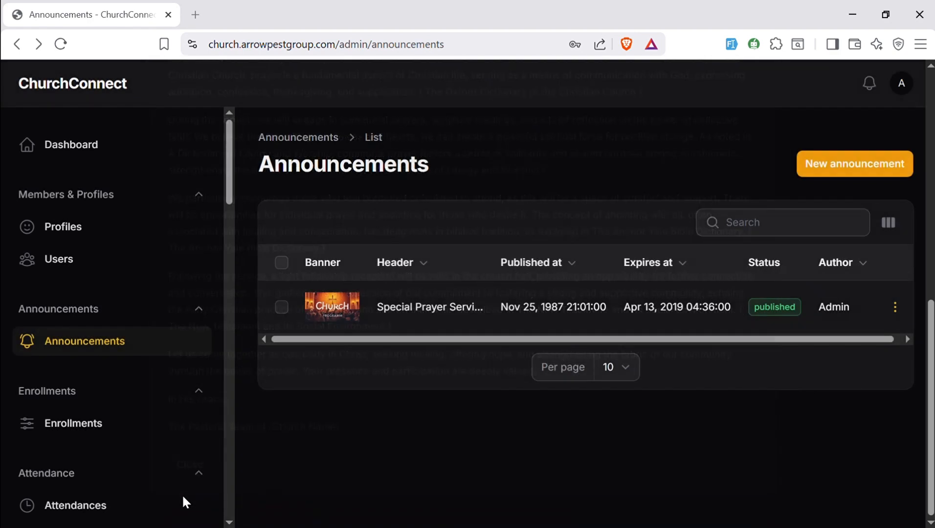
left_click(895, 308)
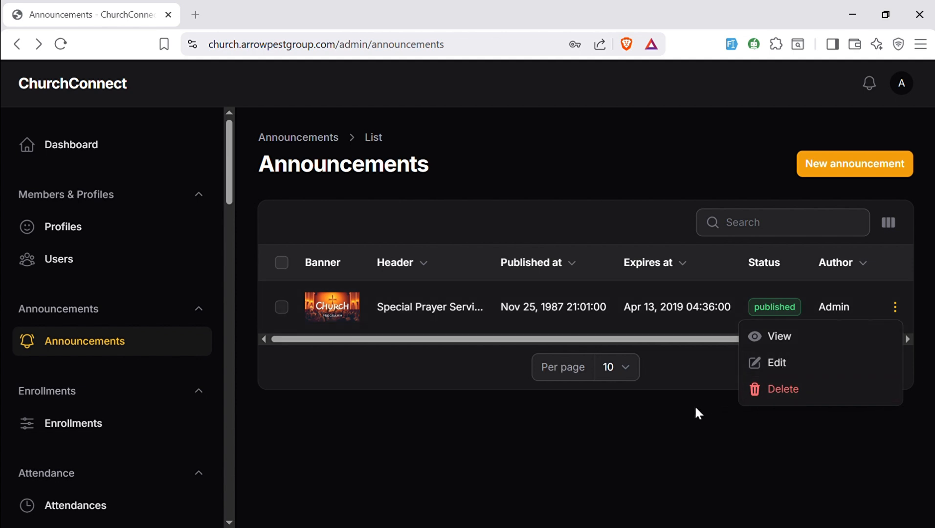
Start a new announcement and title it "Emergcemny meeting", checking the title's character counter.
left_click(844, 162)
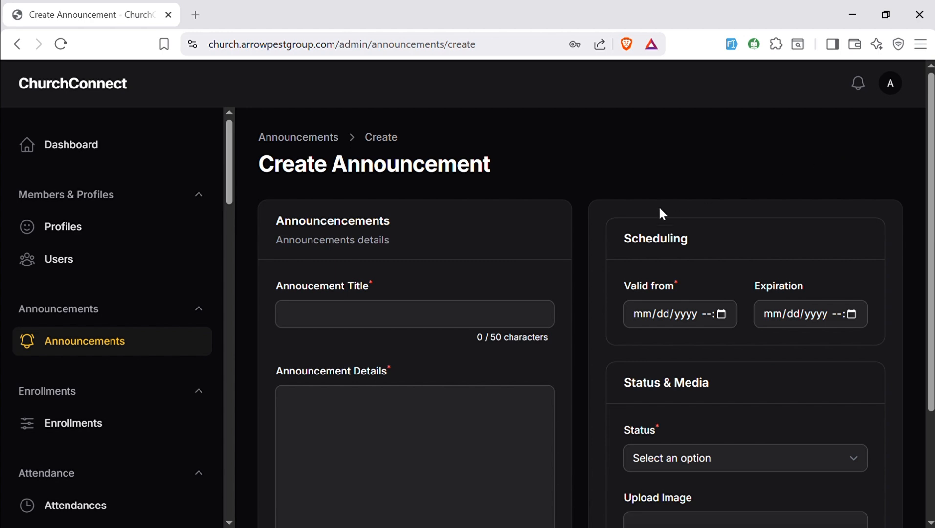
left_click(451, 313)
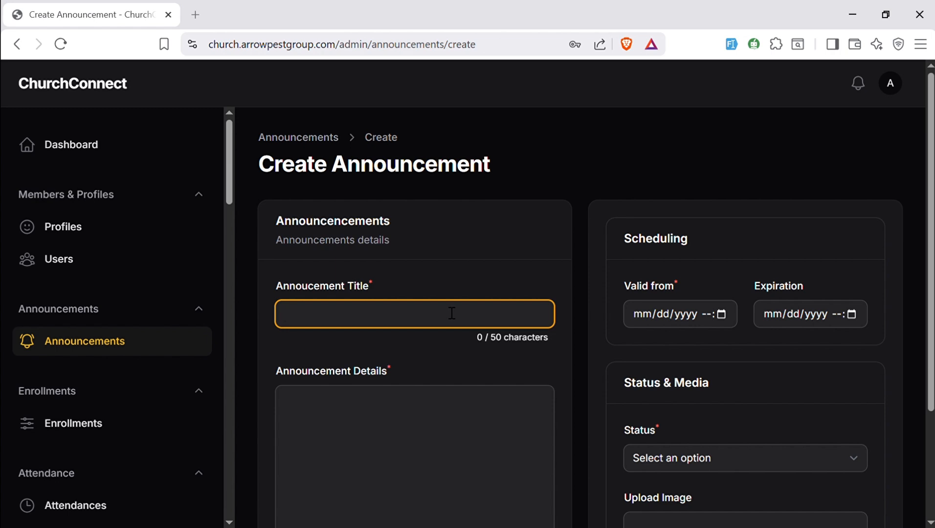
type("y information")
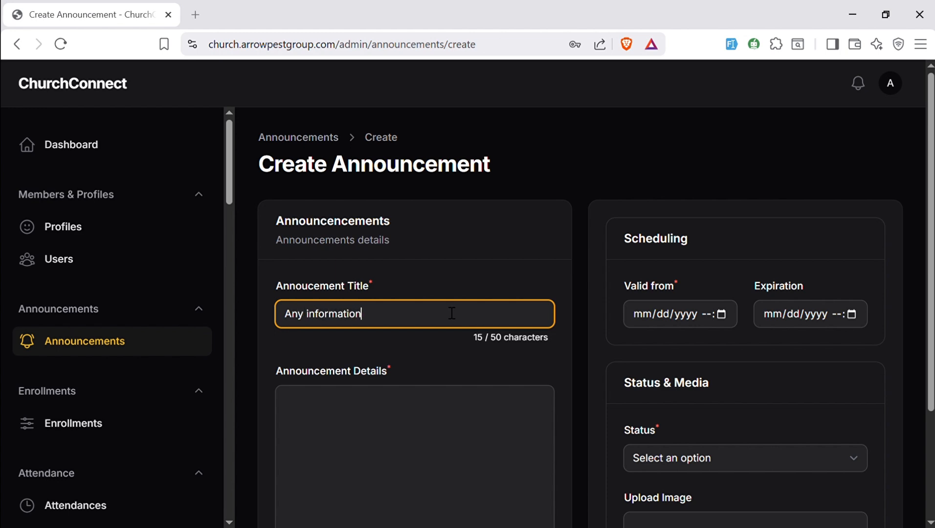
key("ctrl+a")
type("E")
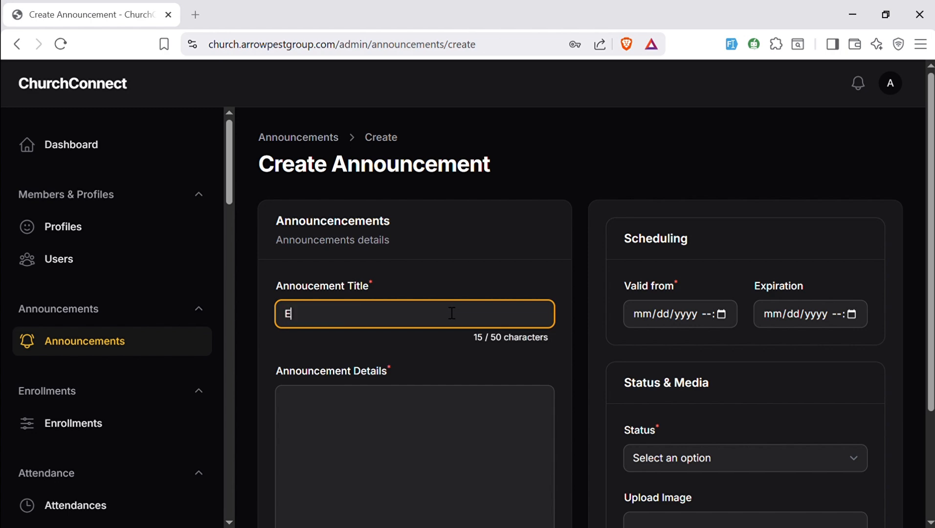
type("mergcemny meeting")
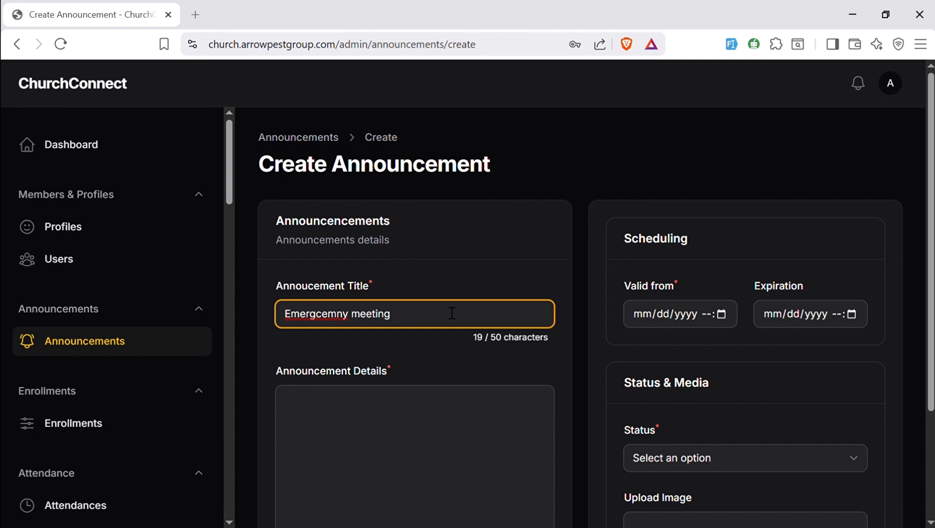
left_click_drag(471, 337, 551, 338)
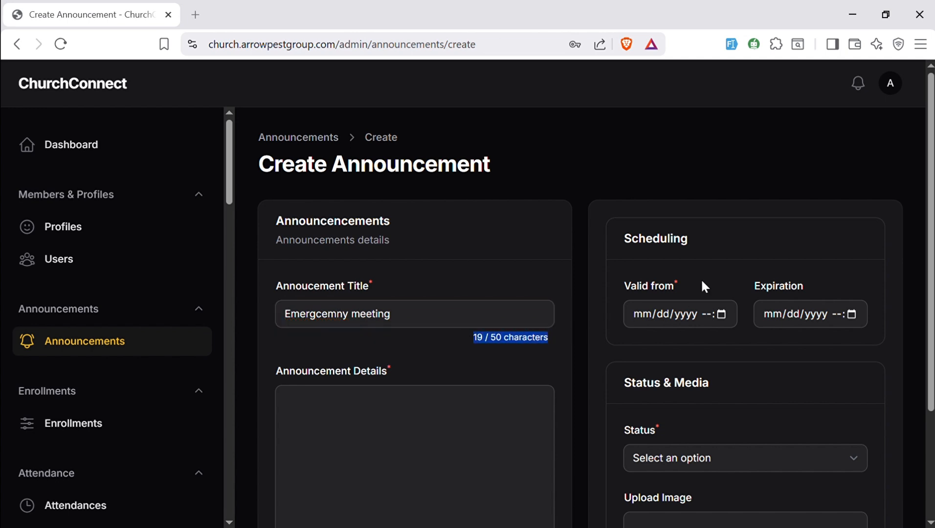
Schedule the announcement as valid from 12/17/2025 11:53 AM and expiring on 01/10/2026 at 11:54 PM.
left_click(722, 315)
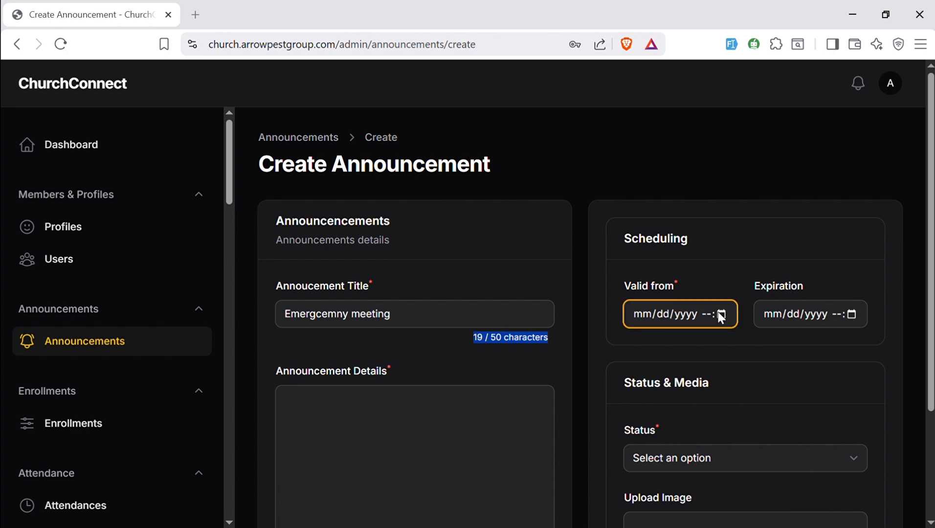
left_click(539, 285)
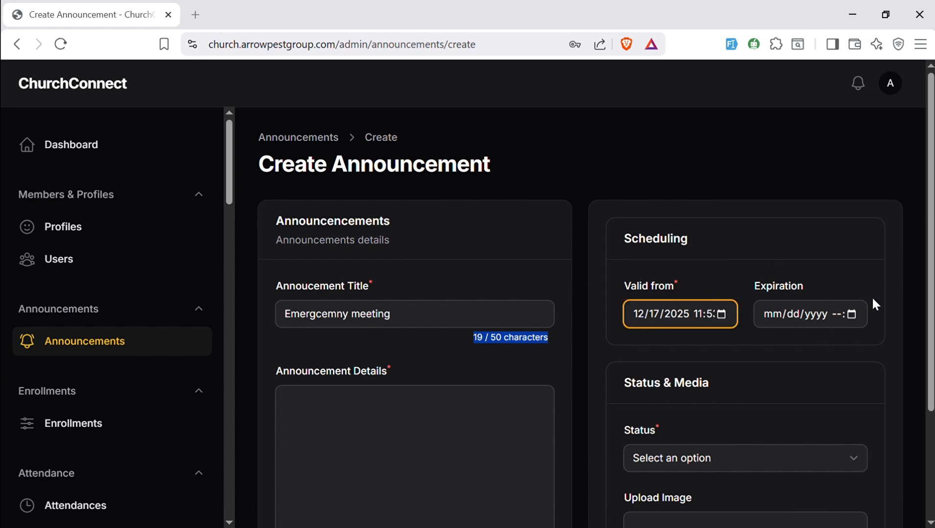
left_click(852, 315)
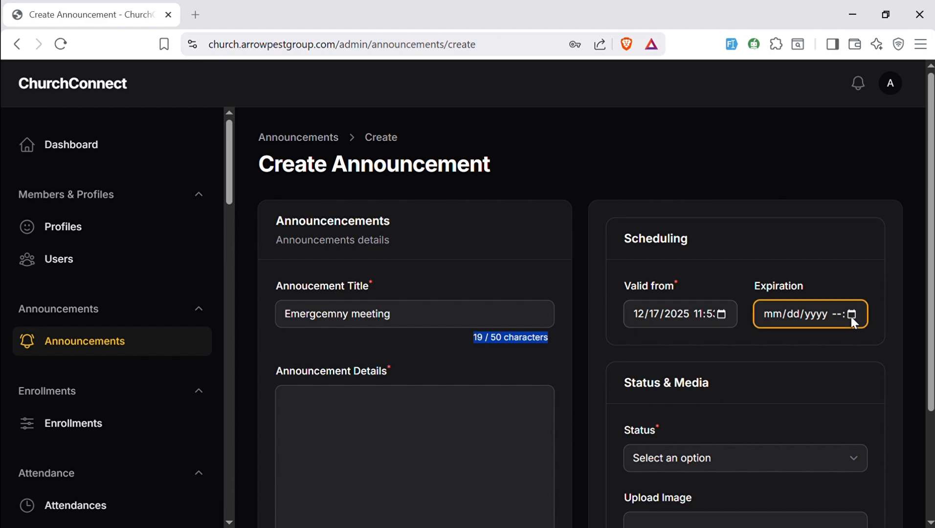
left_click(807, 275)
left_click(685, 264)
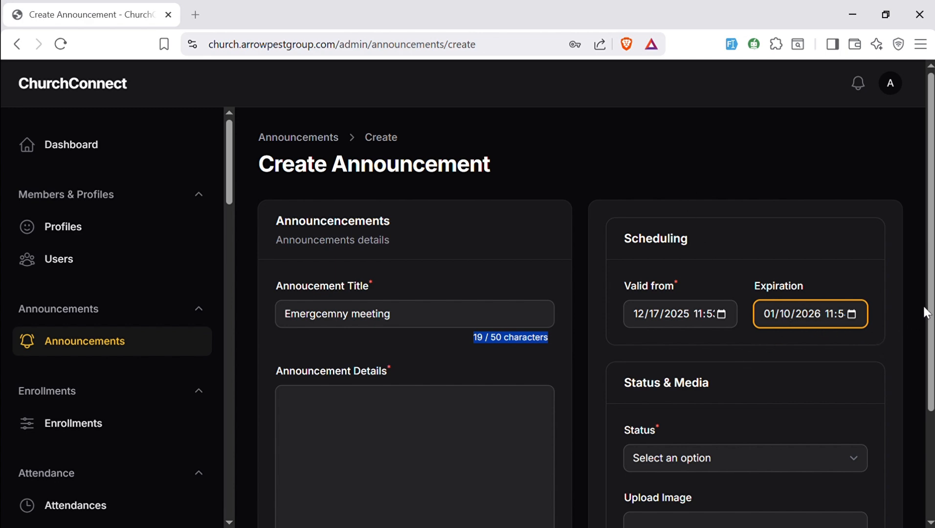
Fill in the announcement details with "Thehnamamm" on the first line and "nsndm," on the second.
scroll(733, 332, "down", 2)
left_click(425, 363)
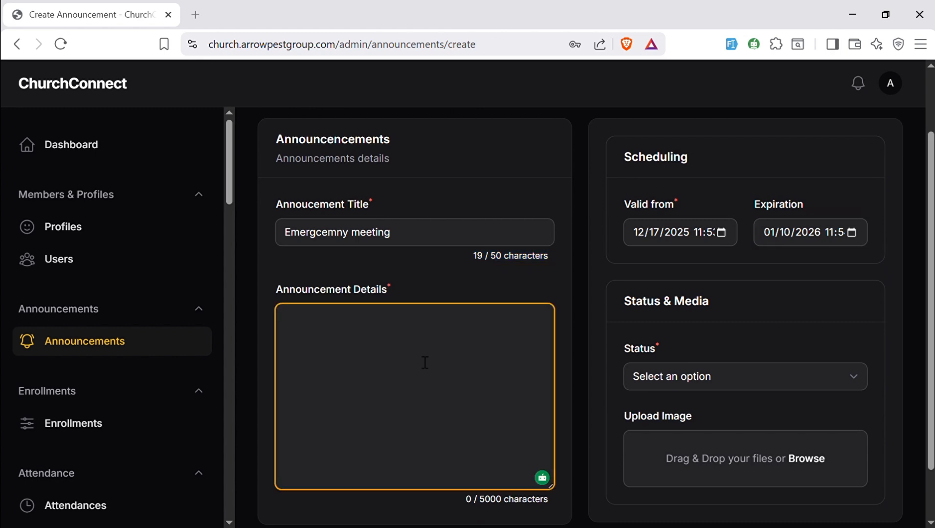
type("Thehnamamm")
key("Return")
type("ns")
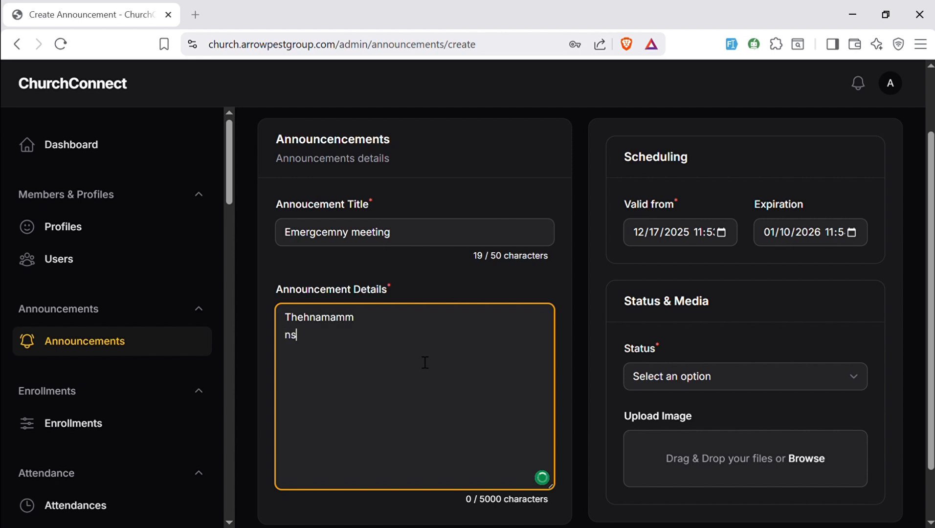
type("ndm,")
Set the new announcement's status to Draft.
left_click(765, 366)
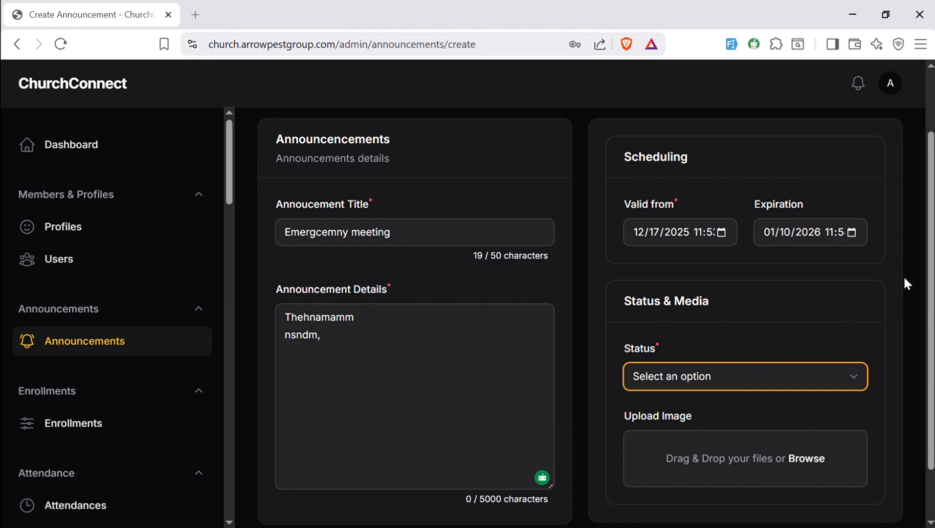
scroll(932, 298, "down", 1)
scroll(932, 297, "down", 1)
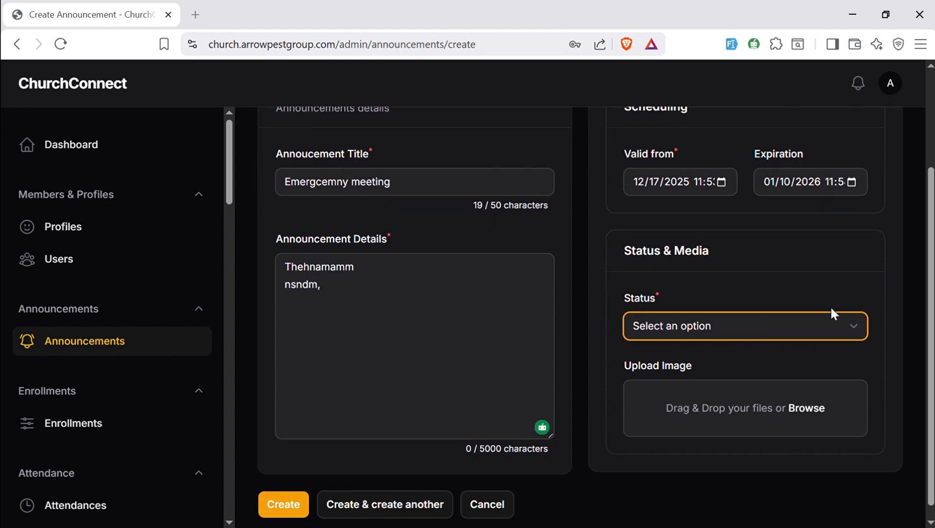
key("Down")
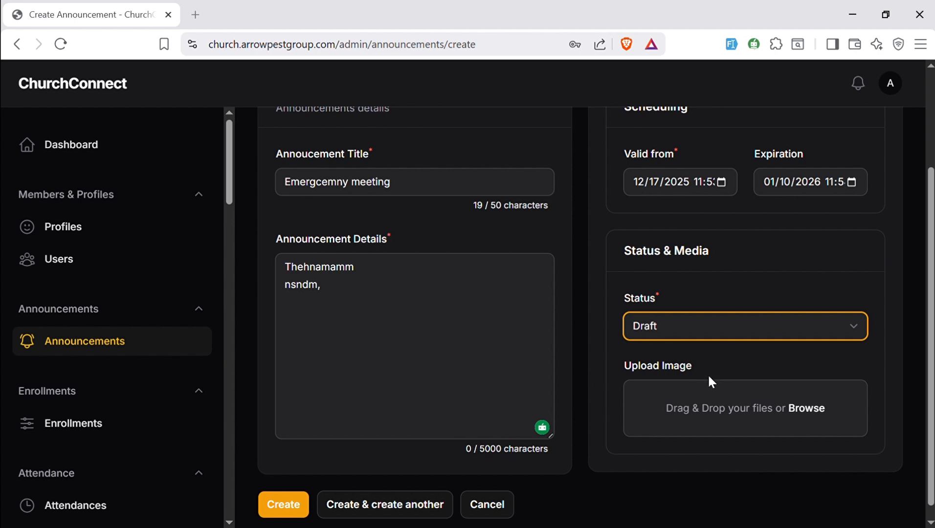
left_click(809, 273)
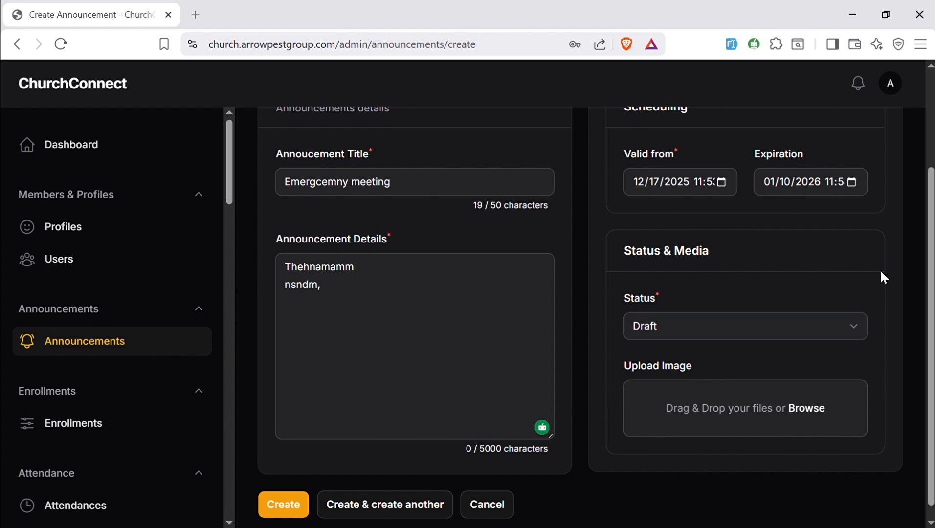
Upload Copilot_20251216_131306.png as the announcement image and create the announcement.
left_click(802, 413)
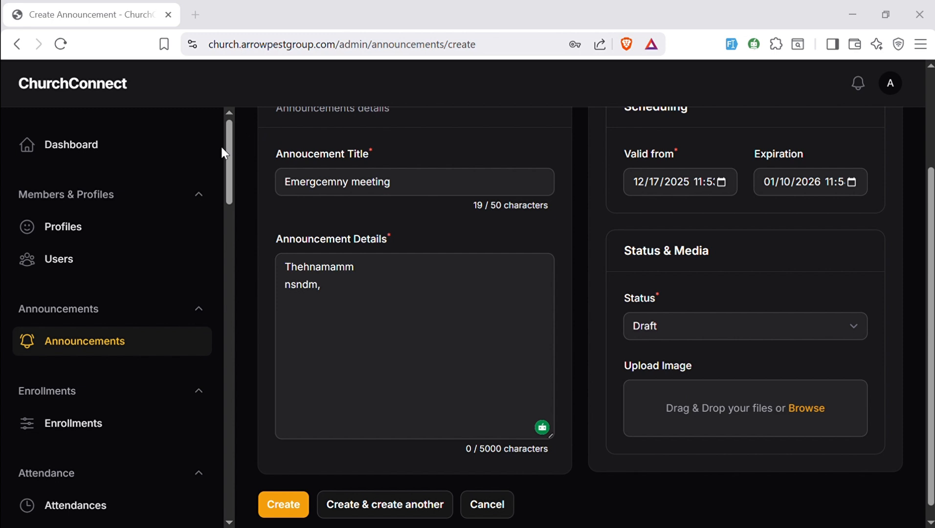
double_click(388, 354)
scroll(931, 267, "down", 3)
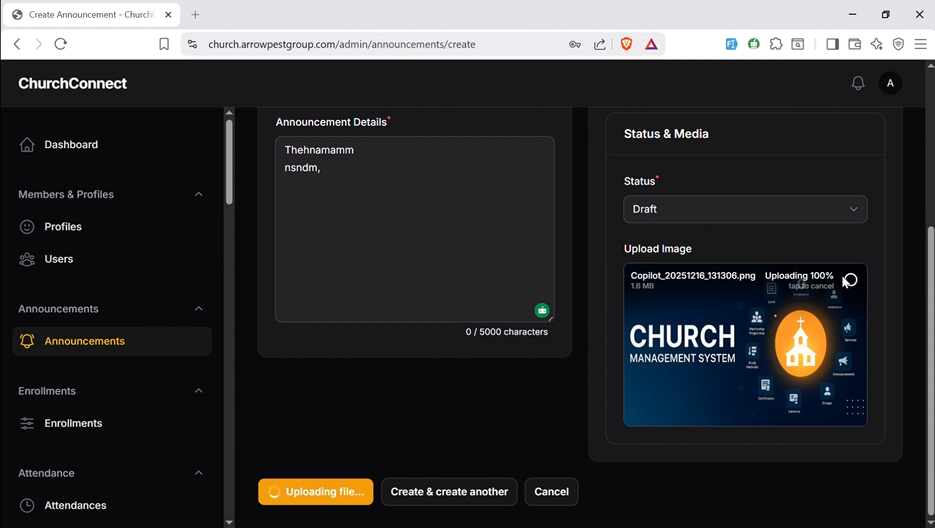
mouse_move(932, 287)
left_mouse_down()
mouse_move(921, 136)
mouse_move(934, 294)
left_mouse_up()
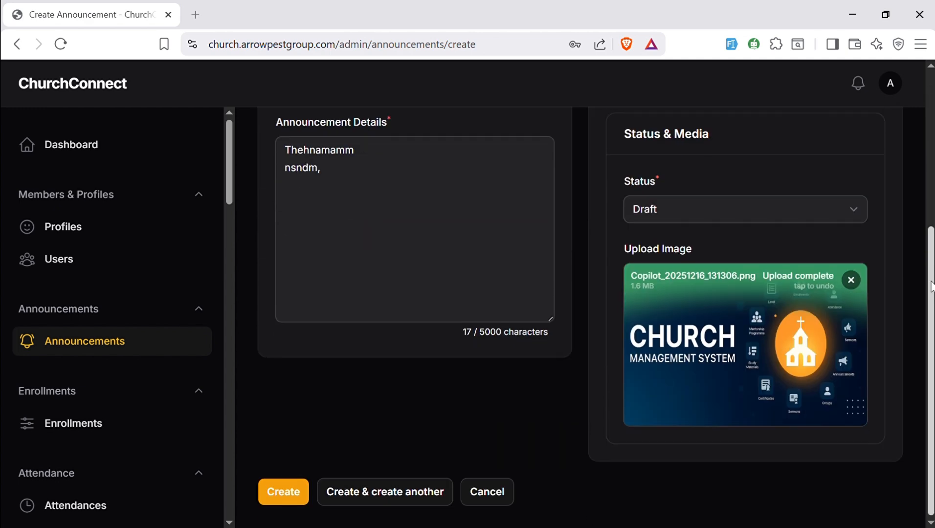
left_click(281, 491)
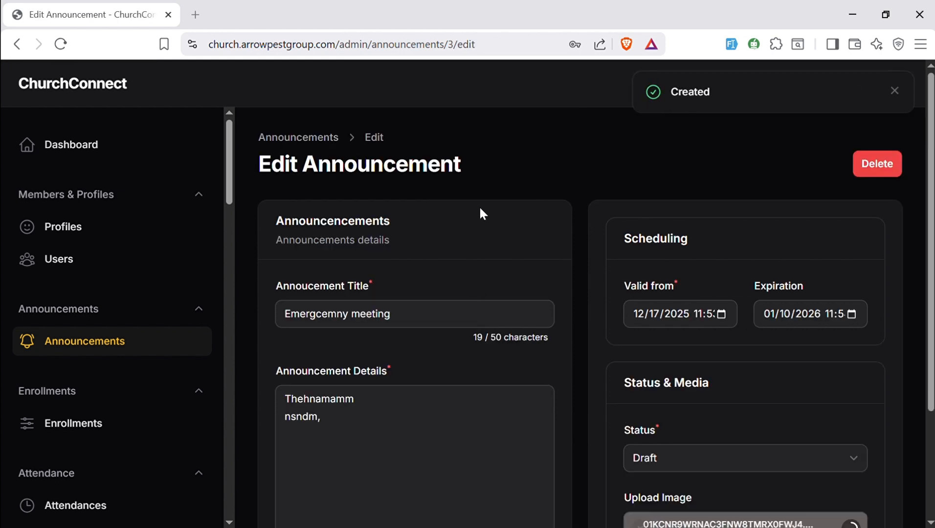
Return to the announcements list and view the full Emergcemny meeting announcement.
left_click(144, 352)
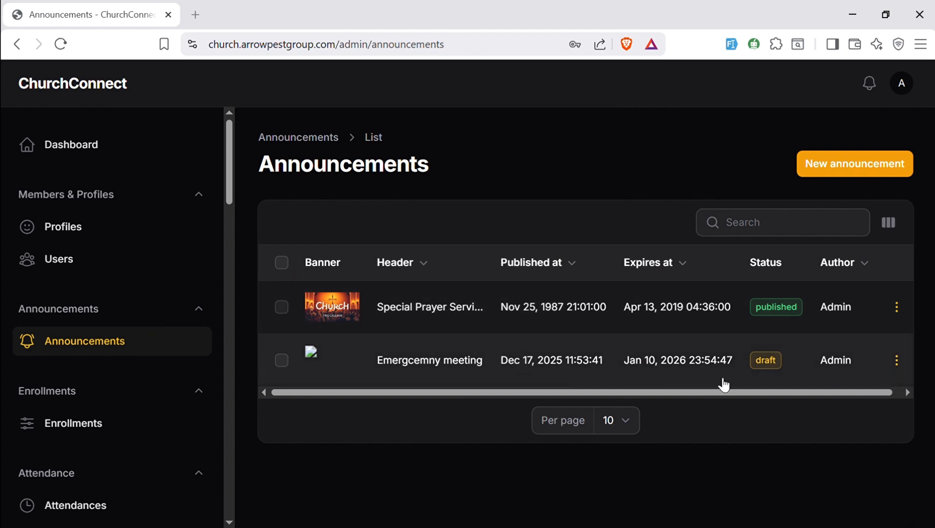
left_click_drag(743, 395, 779, 390)
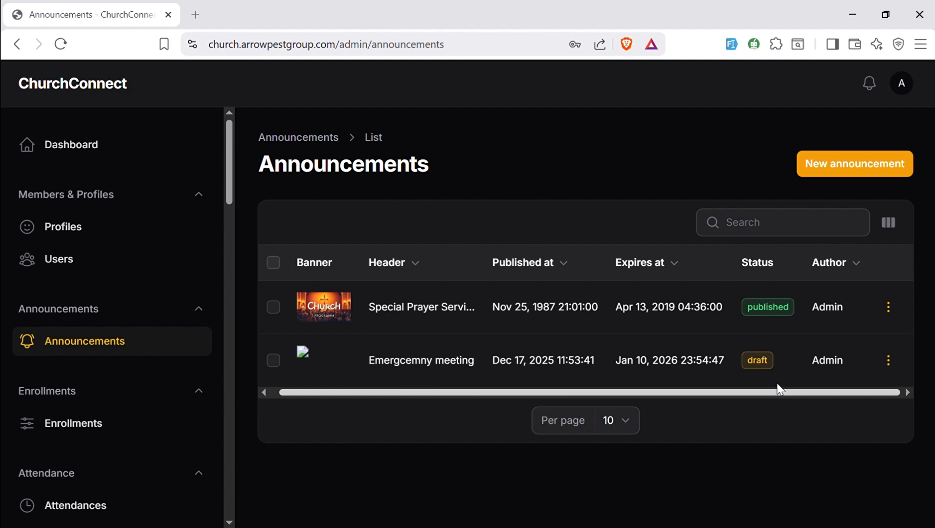
left_click(889, 362)
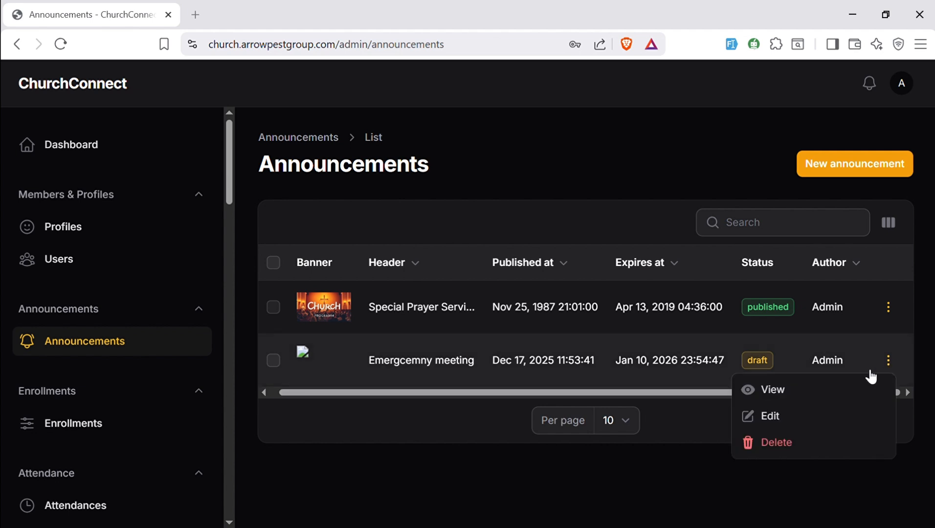
left_click(798, 391)
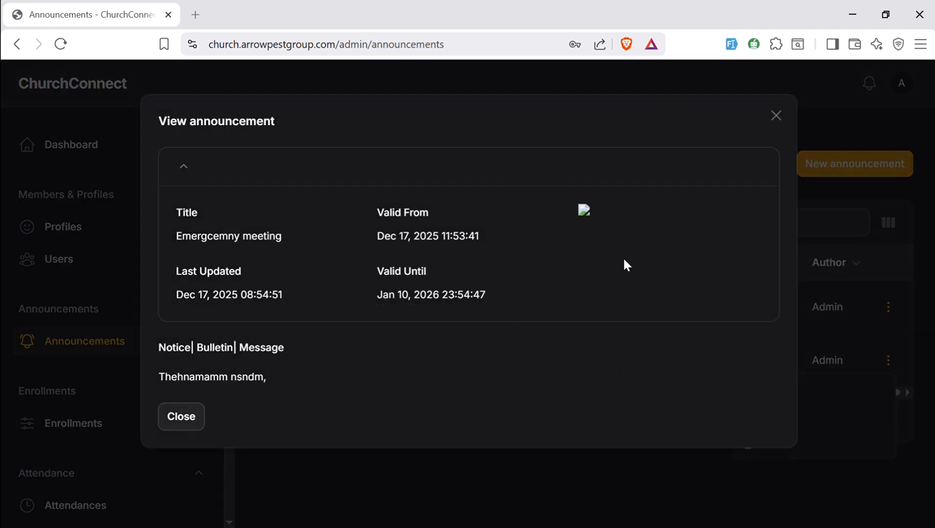
Close the announcement view and review the enrollments filtered by In progress, Dropped, Completed and All.
left_click(776, 116)
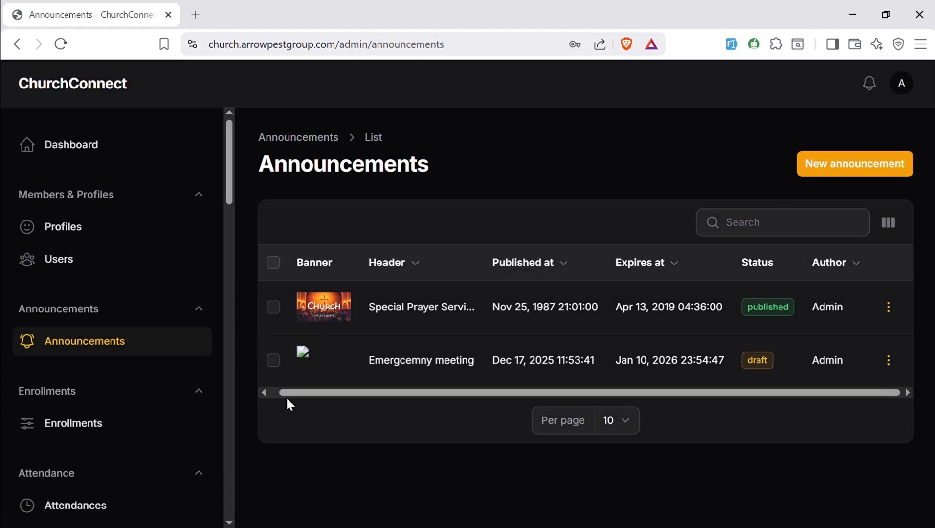
left_click(76, 424)
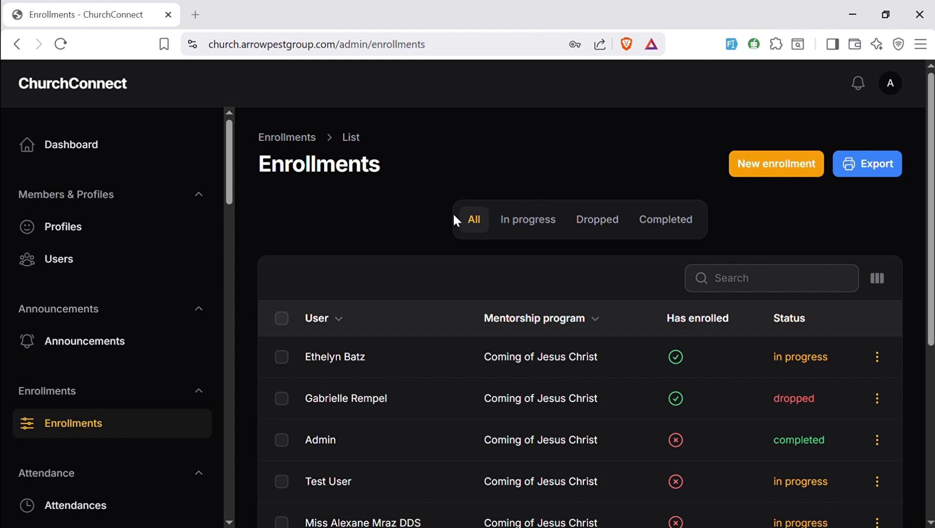
left_click(539, 228)
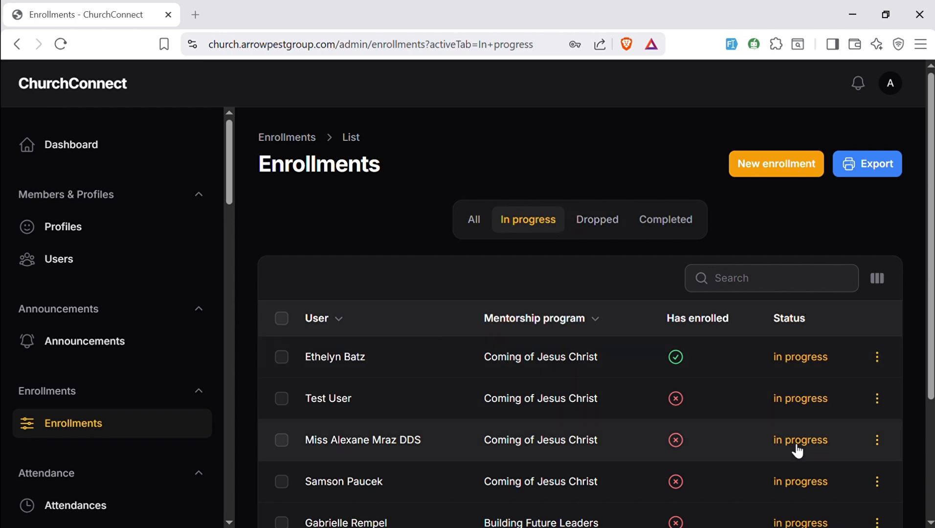
scroll(795, 444, "down", 3)
scroll(675, 249, "up", 3)
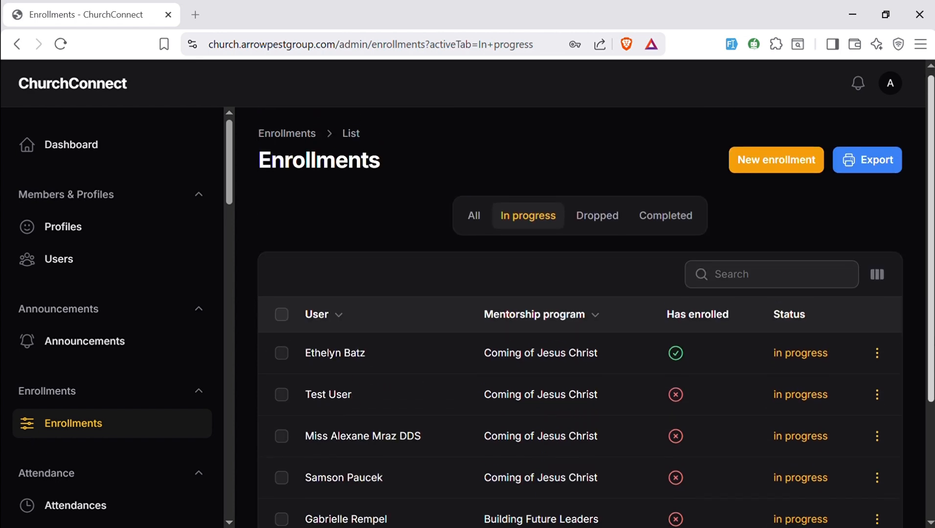
left_click(605, 231)
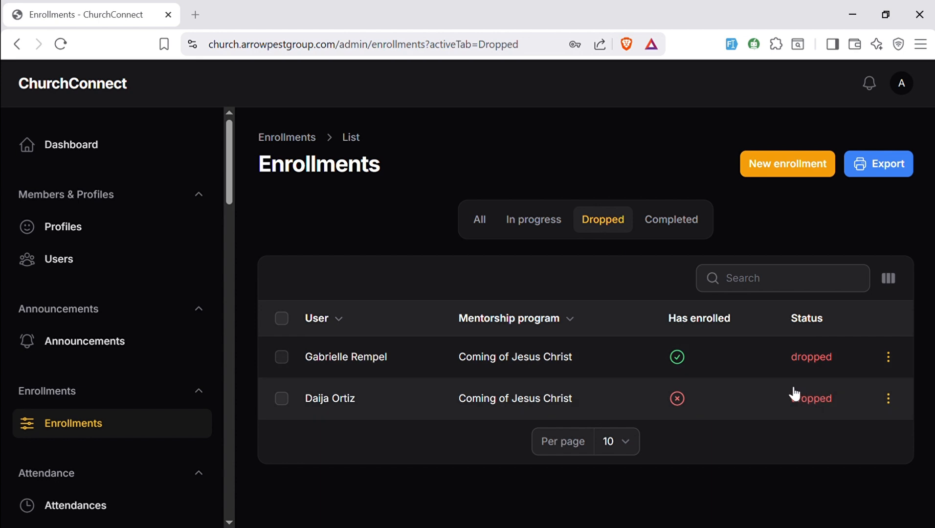
left_click(671, 228)
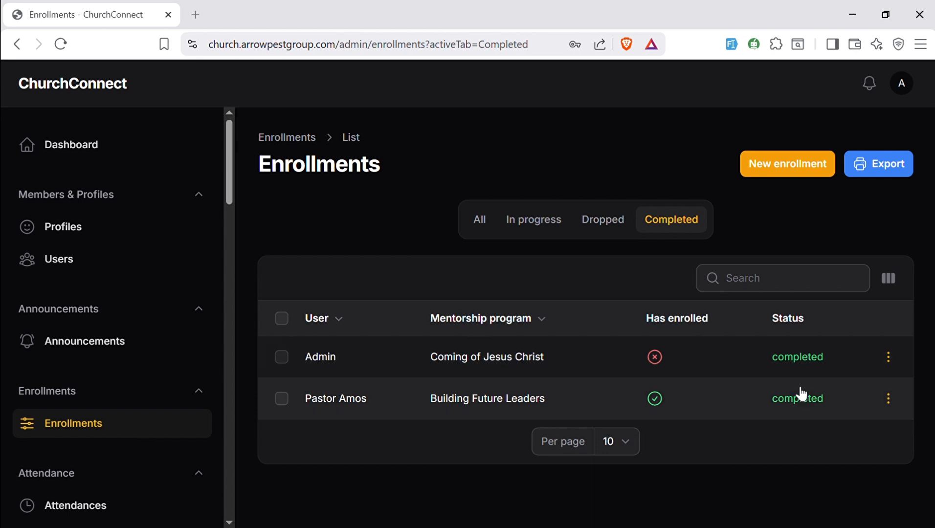
left_click(485, 224)
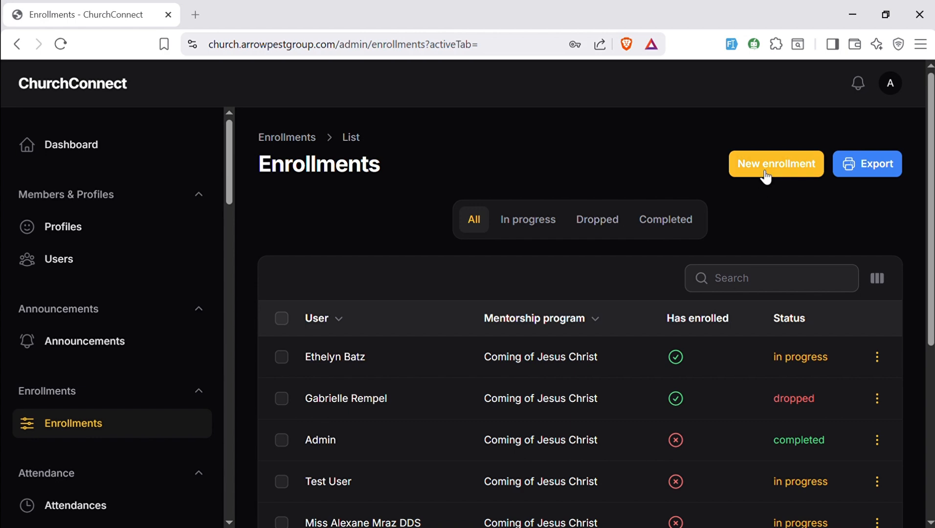
left_click(766, 177)
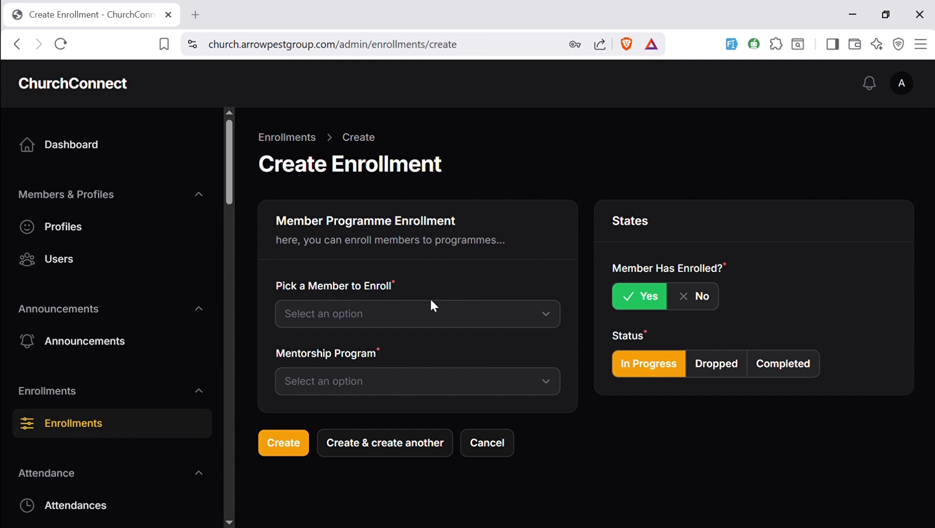
left_click(441, 308)
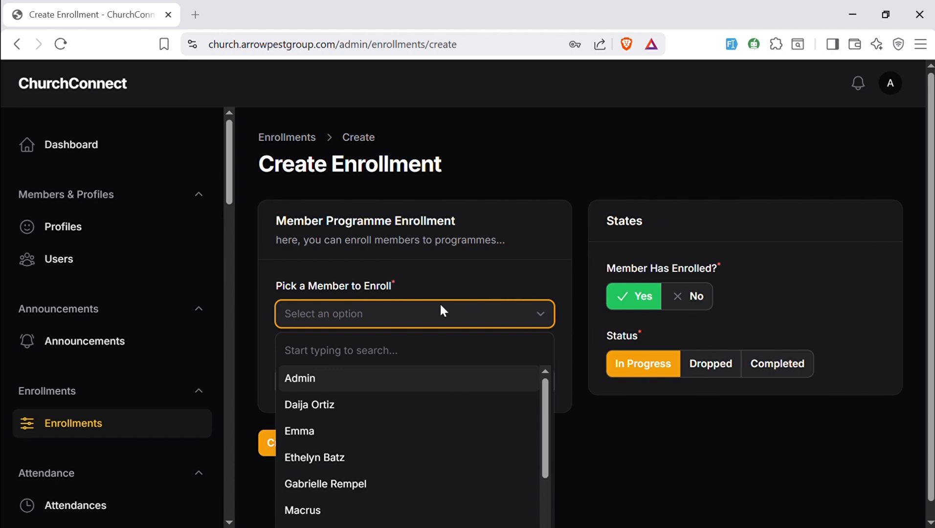
left_click(334, 403)
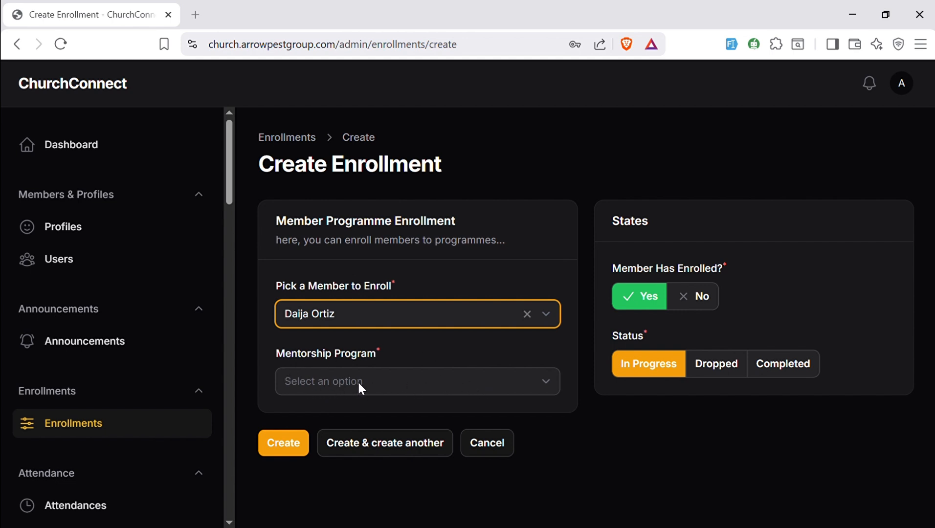
left_click(384, 383)
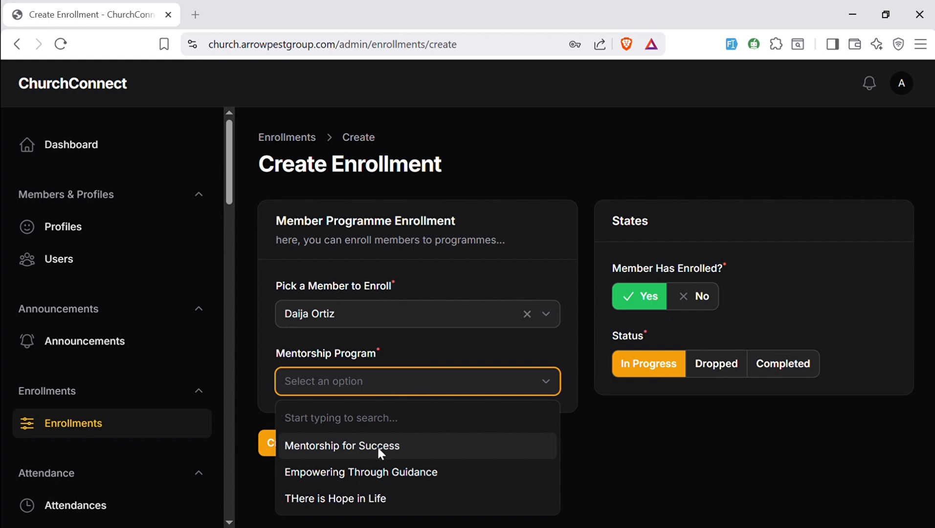
left_click(118, 425)
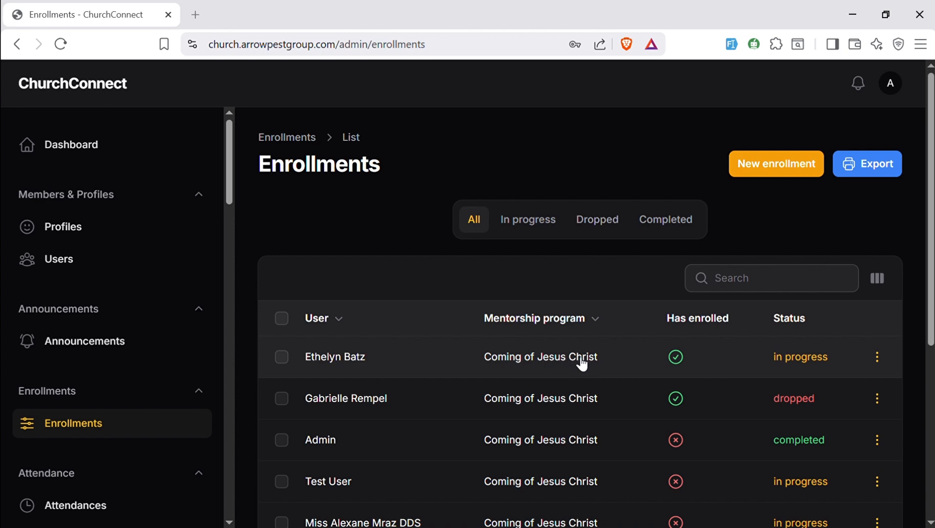
Start a new enrollment for the member matching "eth" in the Mentorship for Success program.
left_click(767, 177)
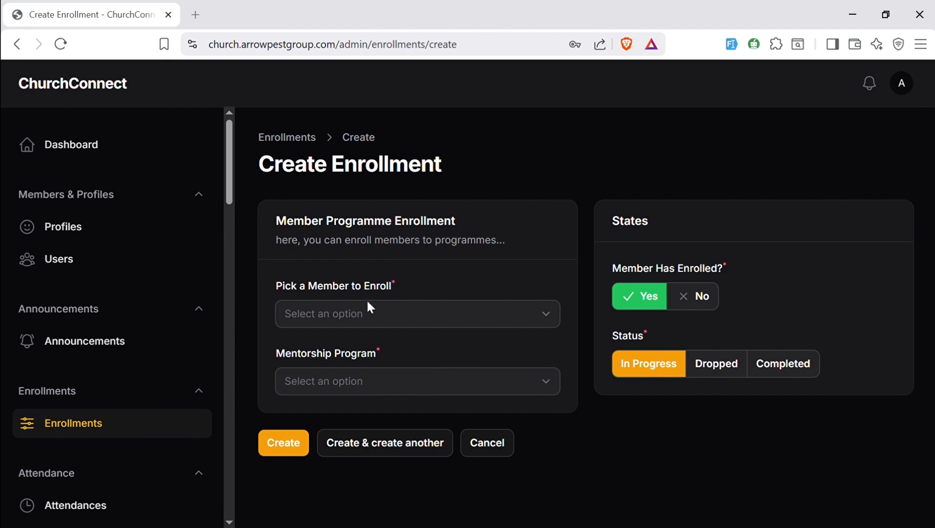
left_click(362, 312)
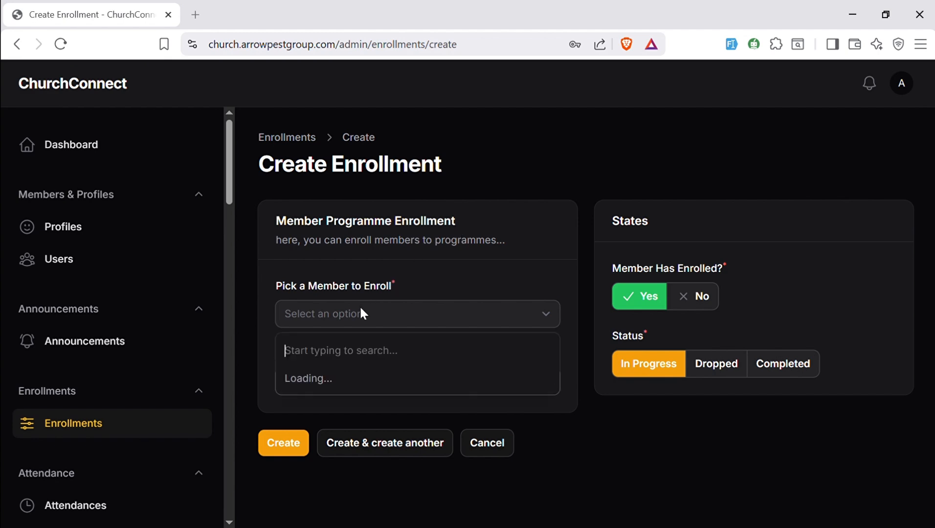
type("eth")
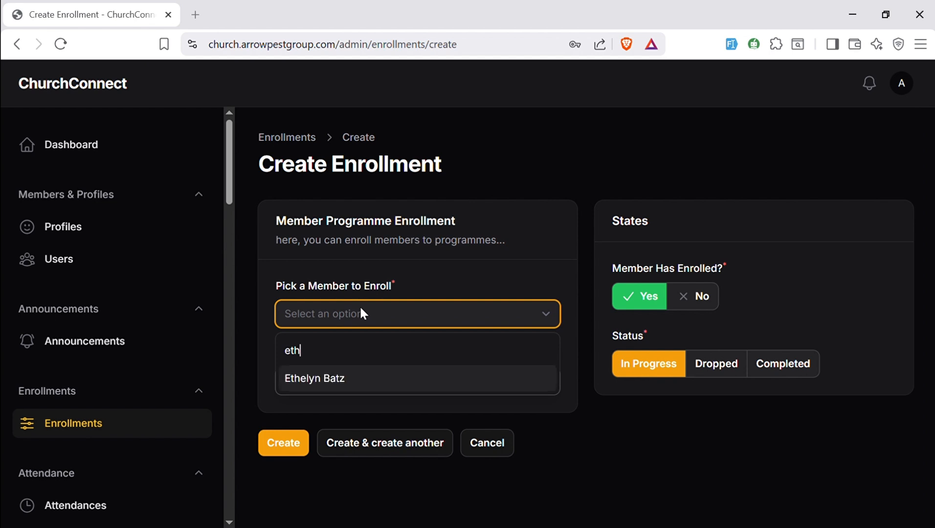
left_click(342, 382)
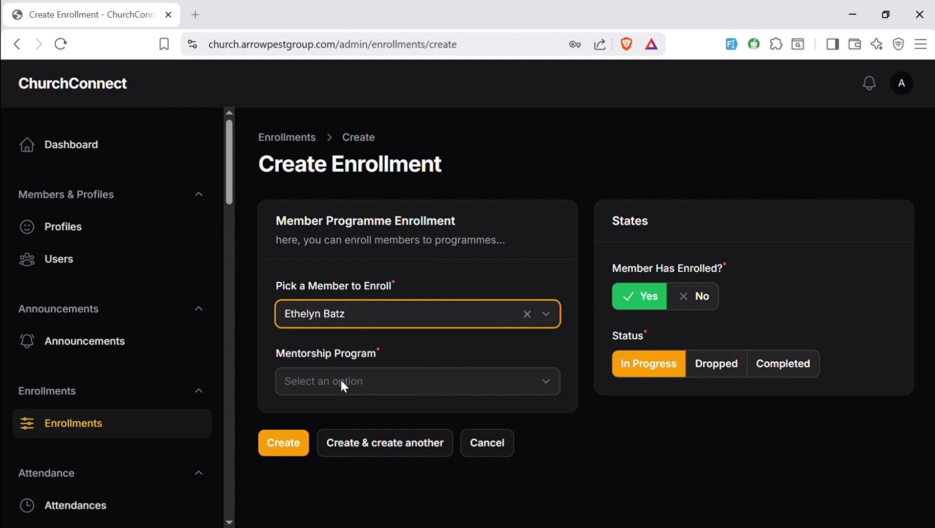
left_click(462, 379)
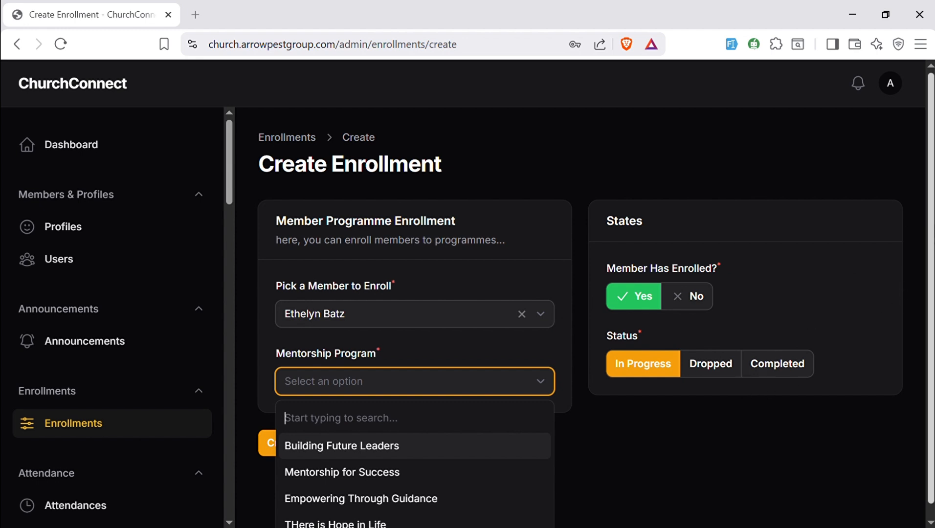
scroll(654, 405, "down", 1)
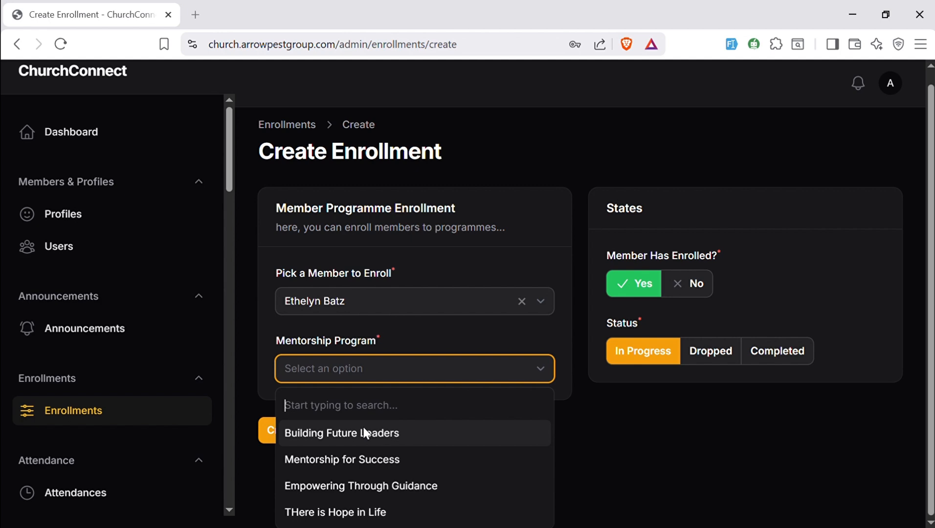
left_click(352, 460)
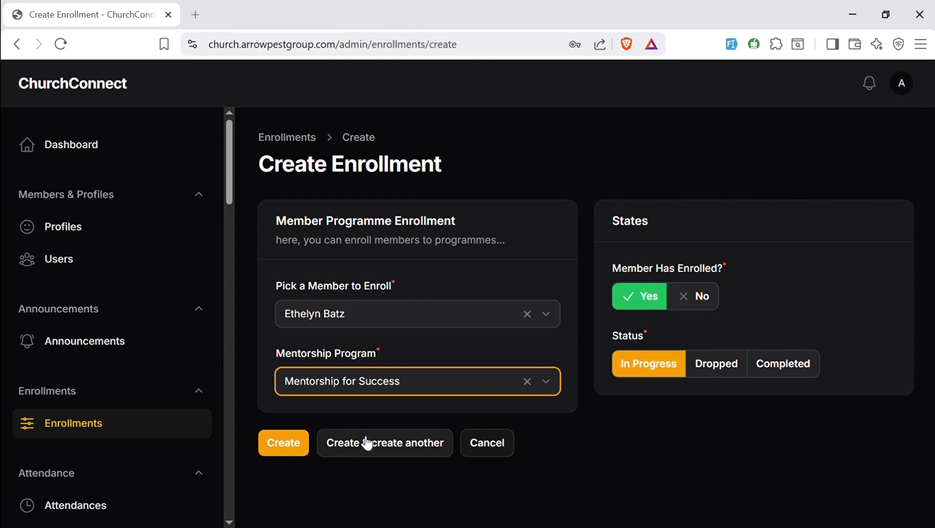
Try the status options, leave the new enrollment's status at In Progress, and create the enrollment.
left_click(723, 365)
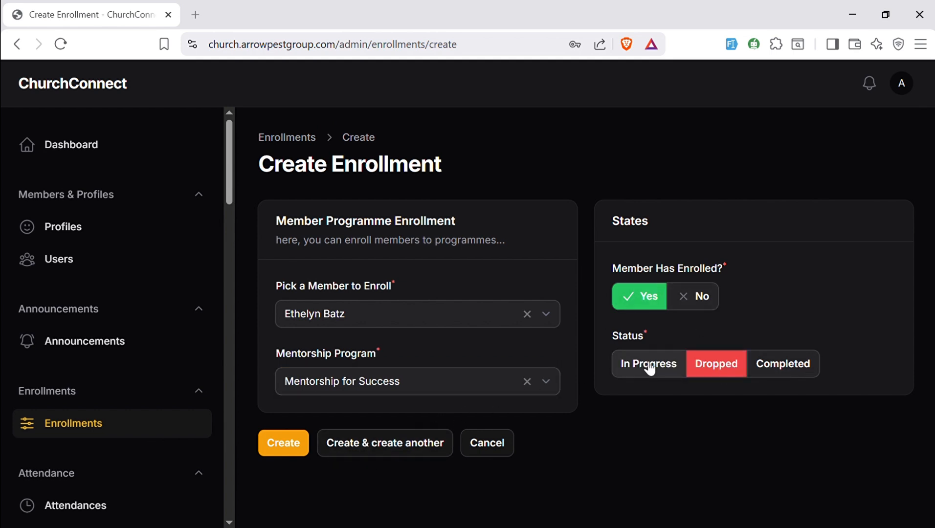
left_click(649, 366)
left_click(783, 365)
left_click(723, 367)
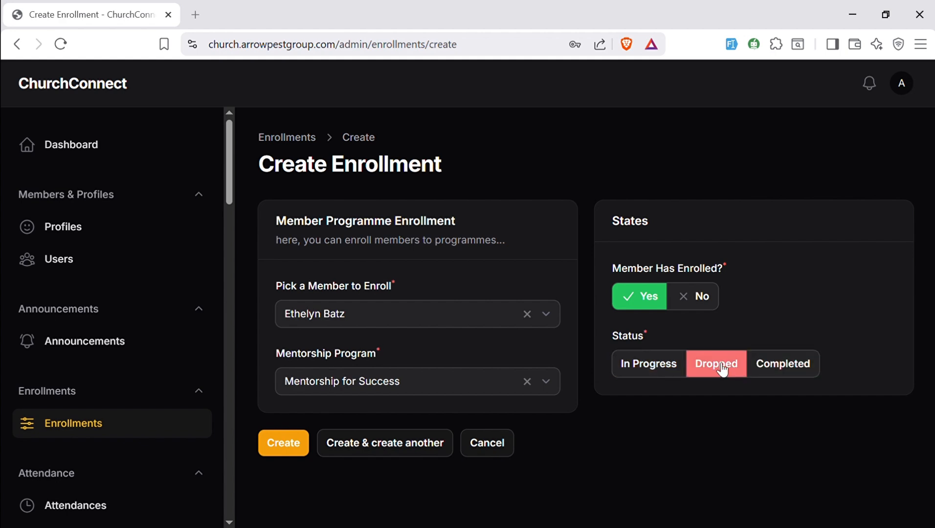
left_click(647, 366)
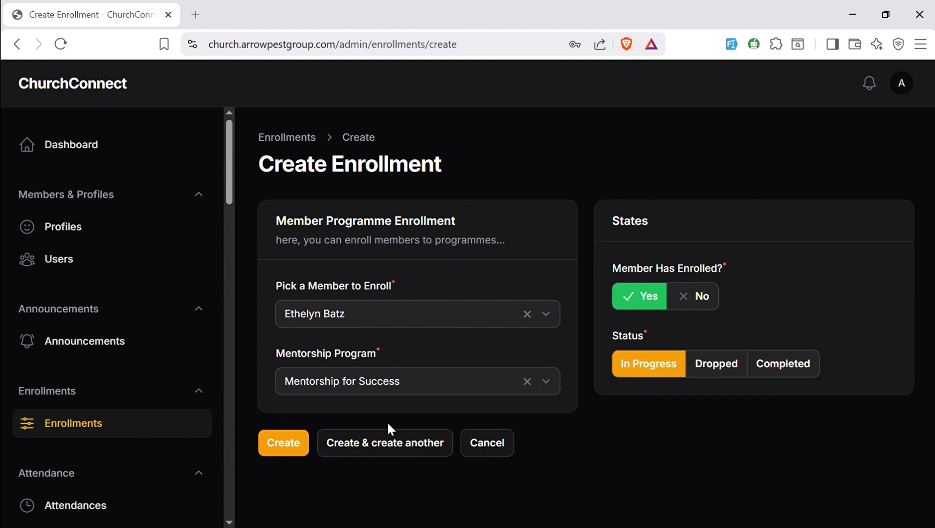
left_click(288, 444)
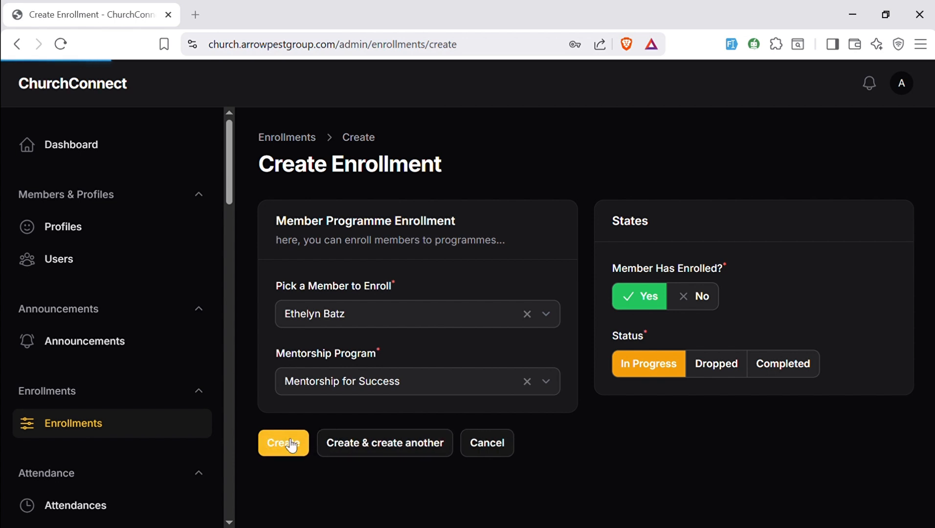
Return to the enrollments list, search it for "eth", and show the actions for the Mentorship for Success enrollment.
left_click(104, 428)
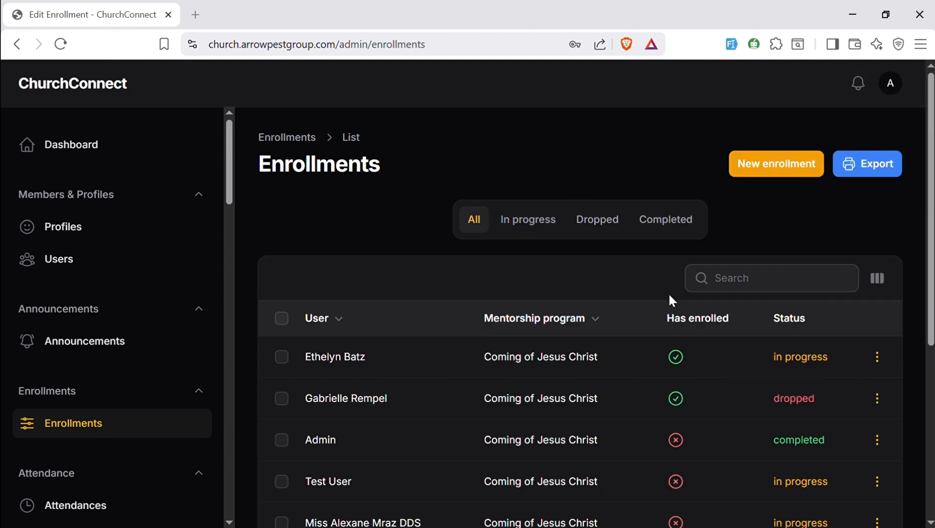
left_click(729, 284)
type("et")
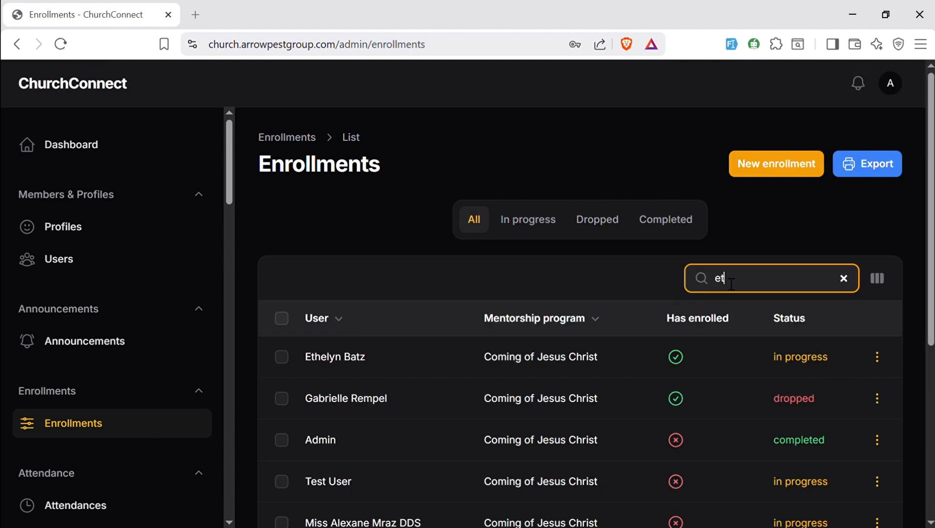
type("hy")
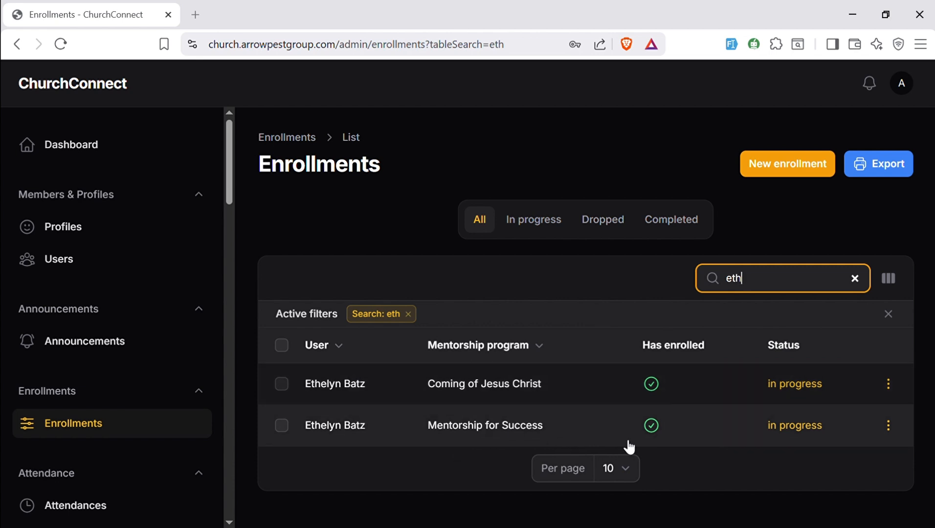
left_click(891, 428)
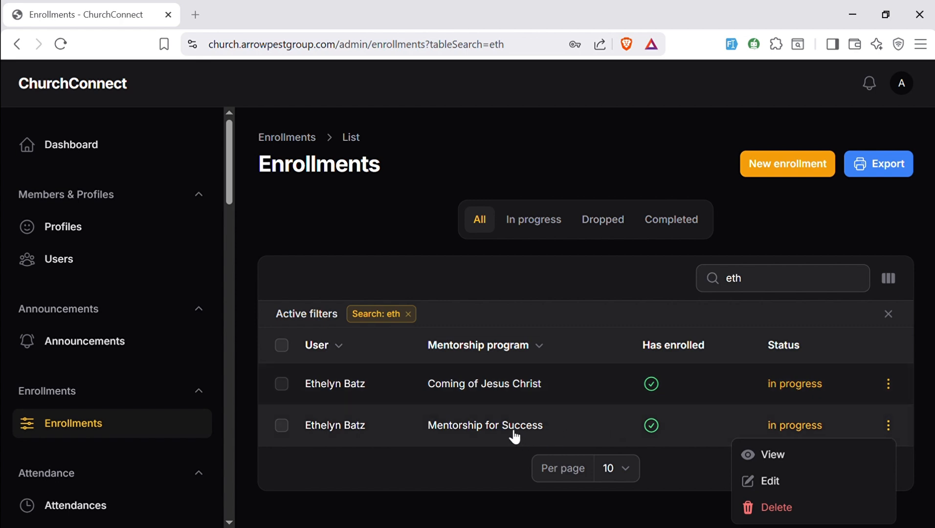
Open the mentorship programs list and look through all its programs and columns up to the application deadline.
left_click_drag(232, 202, 244, 394)
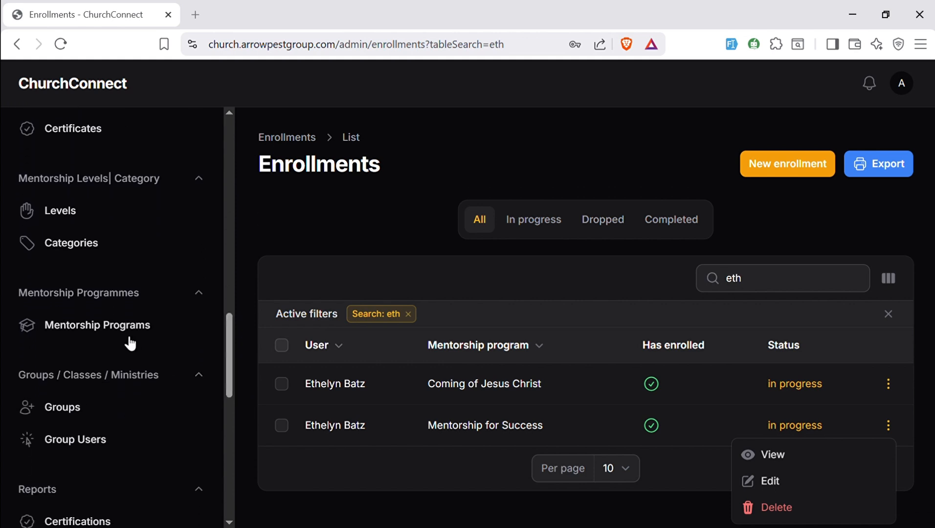
left_click(100, 326)
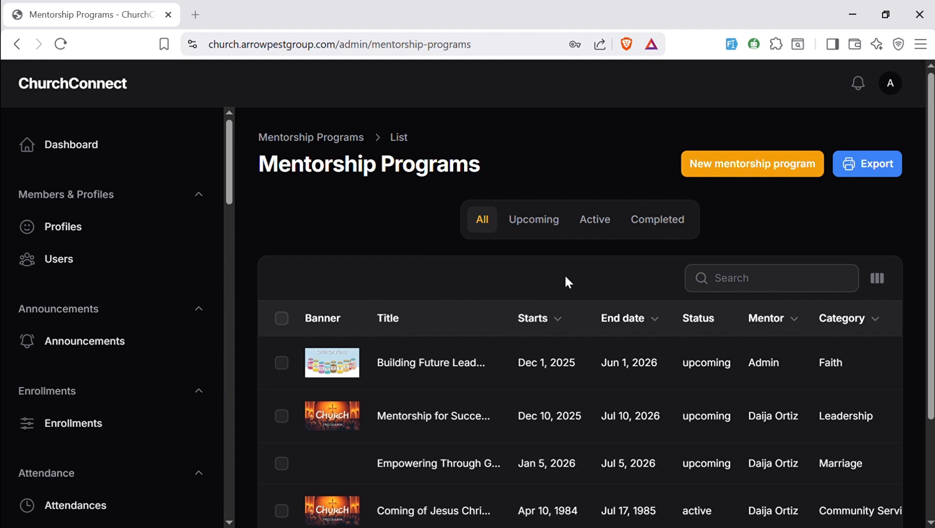
left_click_drag(931, 216, 931, 298)
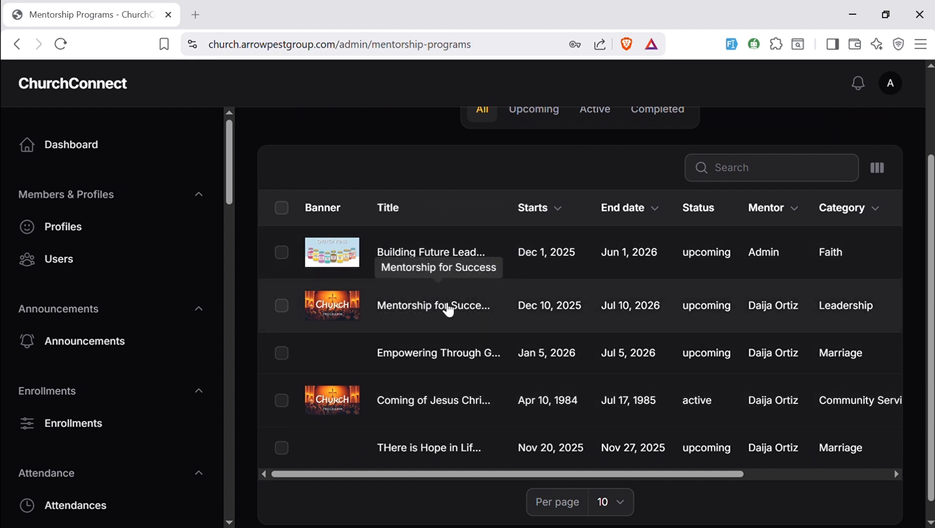
left_click_drag(636, 477, 787, 425)
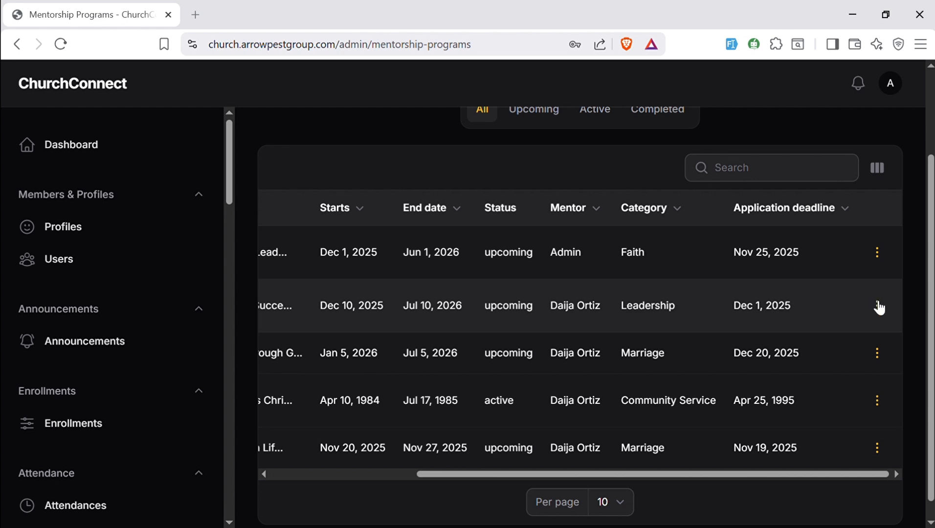
View the Mentorship for Success program and examine its schedule, mentorship details and resources.
left_click(878, 306)
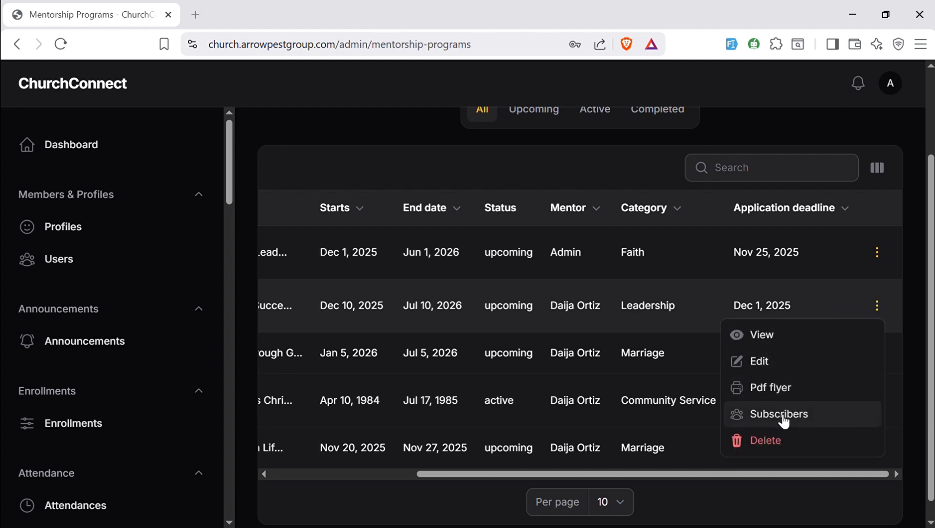
left_click(783, 335)
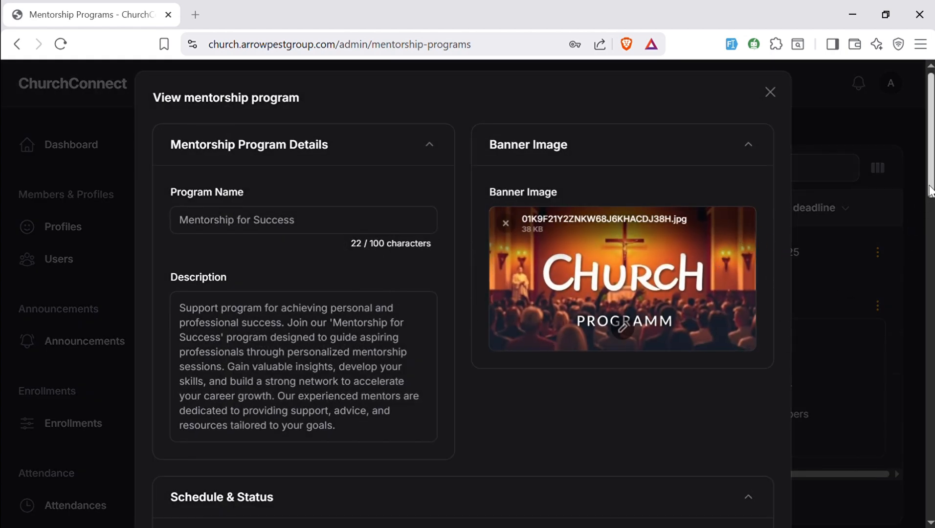
left_click_drag(930, 191, 904, 320)
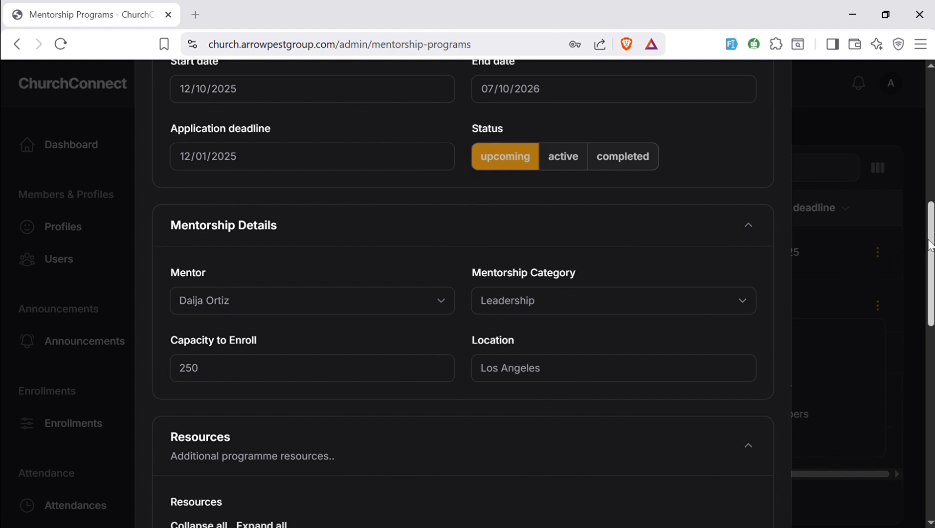
left_click_drag(931, 245, 930, 268)
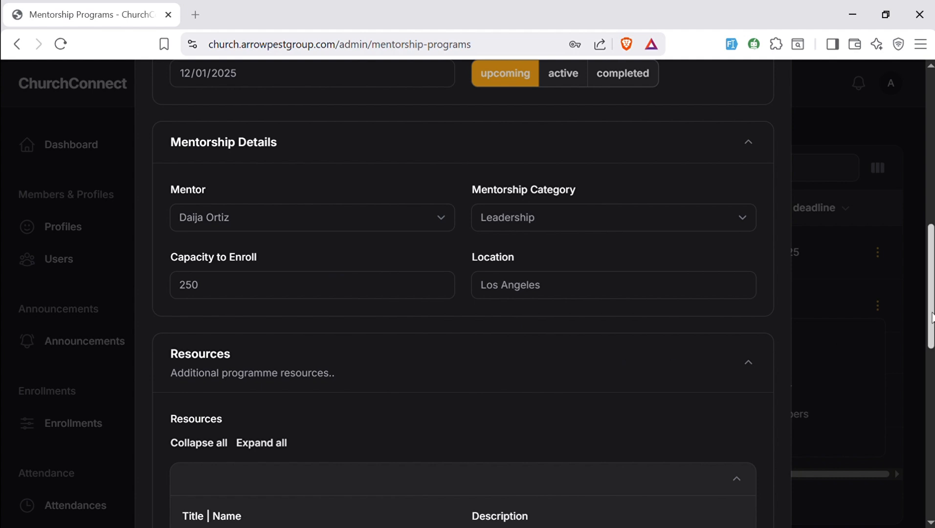
Look through the remaining resource entries of the Mentorship for Success program and close its details.
left_click_drag(932, 317, 930, 354)
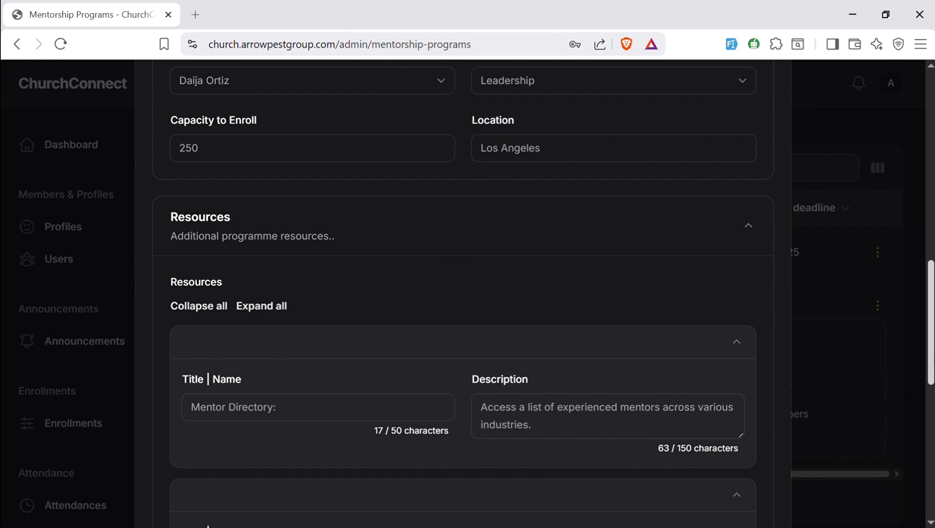
left_click_drag(932, 357, 886, 524)
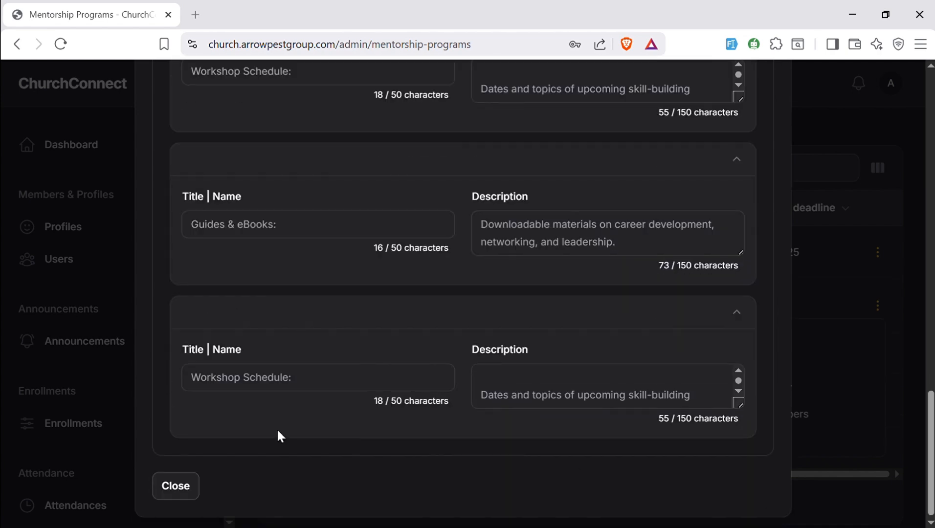
left_click(194, 490)
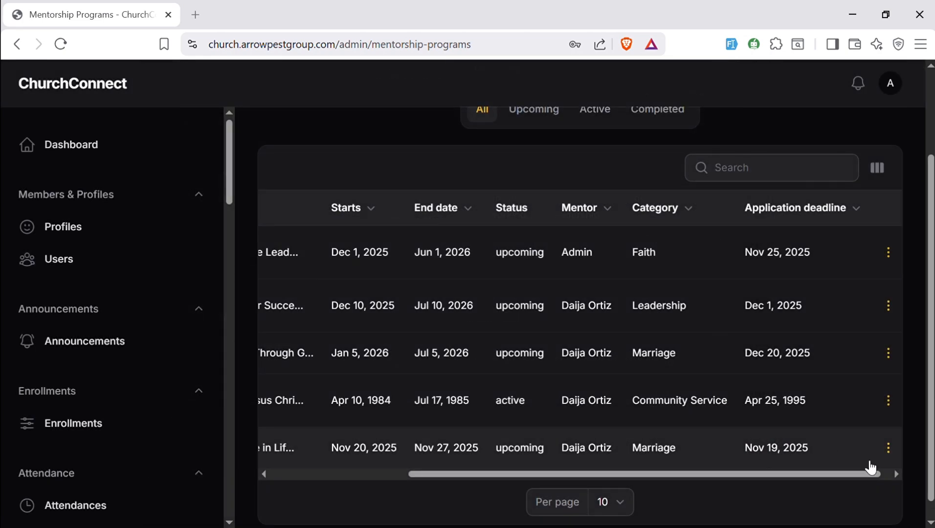
Open the subscribers of the Mentorship for Success program from its row in the programs list.
left_click_drag(791, 475, 827, 401)
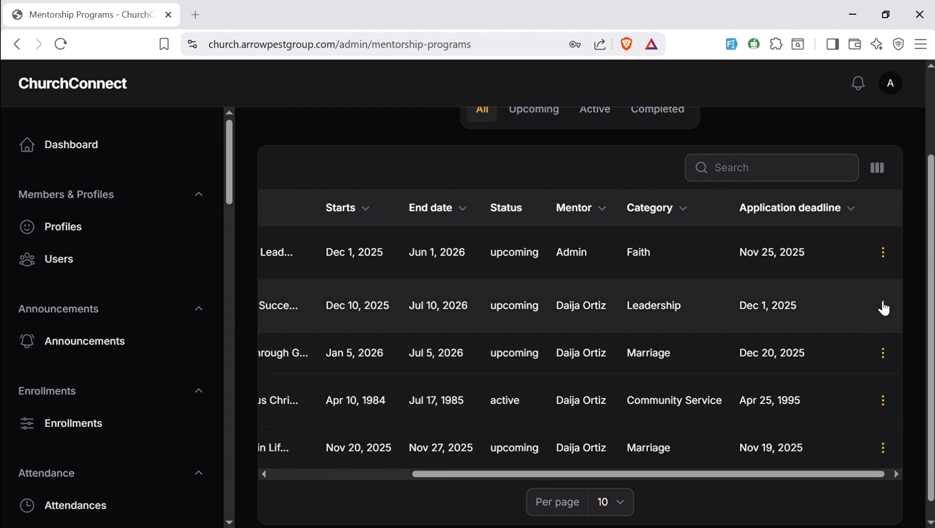
left_click(884, 307)
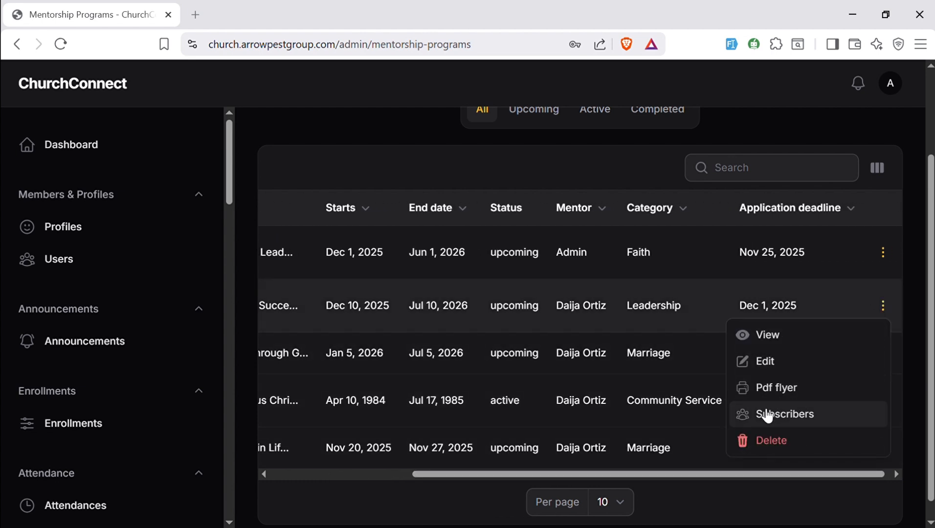
left_click(763, 417)
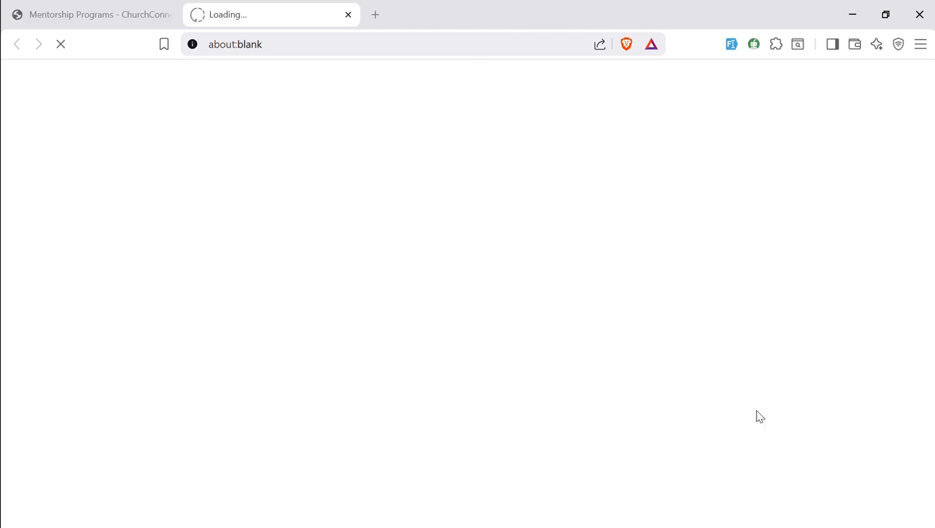